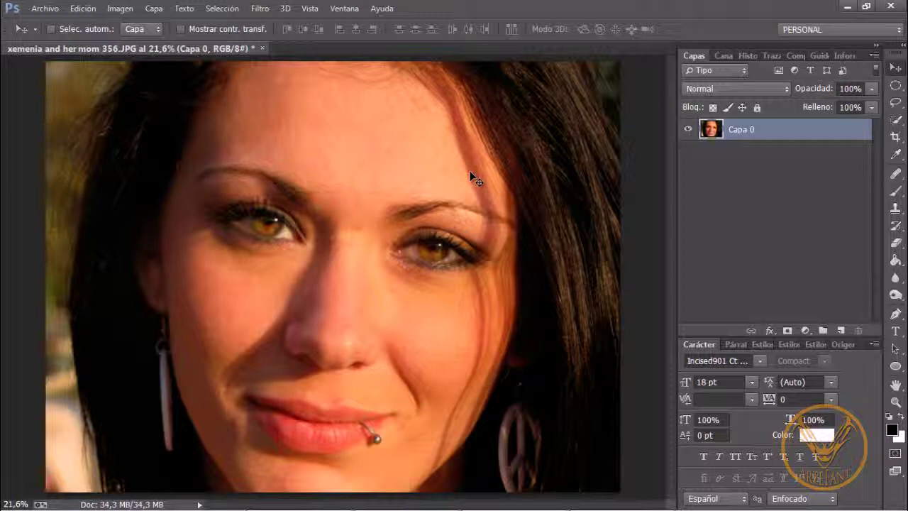
Duplicate the portrait layer to Capa 0 copia and choose the Quick Selection tool
key(ctrl+j)
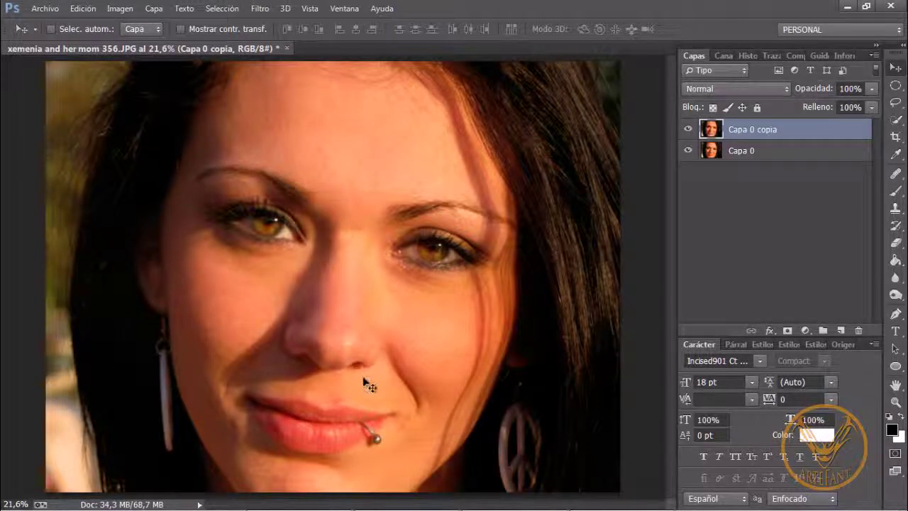
click(898, 122)
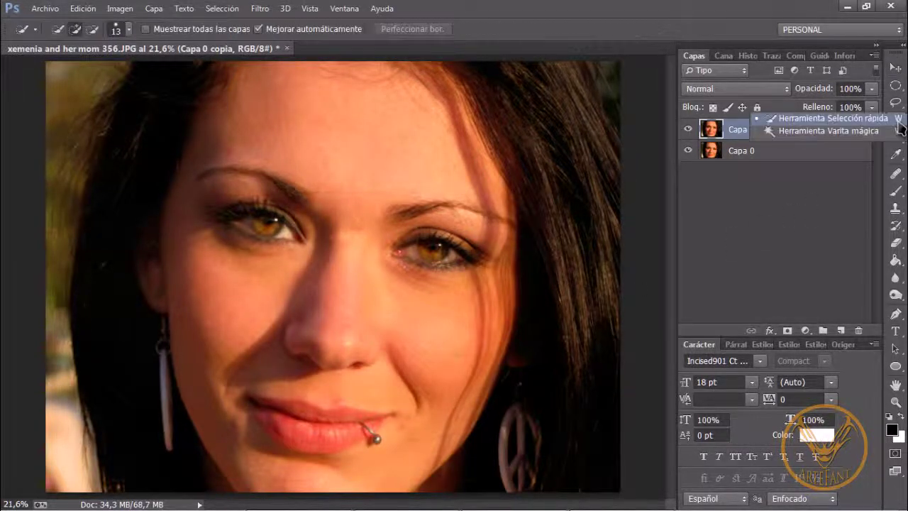
click(888, 119)
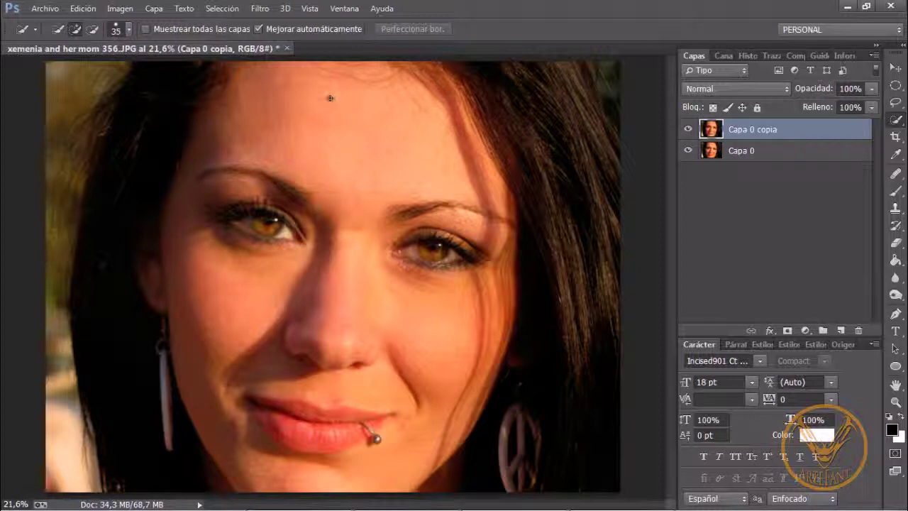
Select the forehead skin, subtract the eye, and add the left forehead with a 70 brush
mouse_move(331, 102)
mouse_down()
mouse_move(349, 133)
mouse_move(340, 145)
mouse_move(307, 145)
mouse_move(310, 106)
mouse_move(275, 124)
mouse_move(270, 86)
mouse_move(284, 72)
mouse_move(310, 76)
mouse_move(390, 154)
mouse_move(395, 165)
mouse_move(363, 229)
mouse_move(372, 264)
mouse_move(444, 289)
mouse_move(440, 249)
mouse_move(420, 239)
mouse_move(416, 247)
mouse_move(439, 250)
mouse_up()
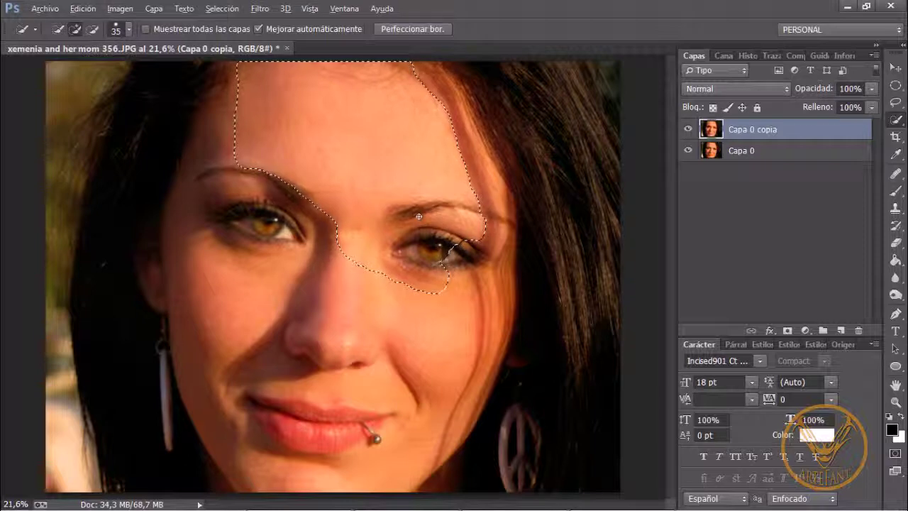
key(alt)
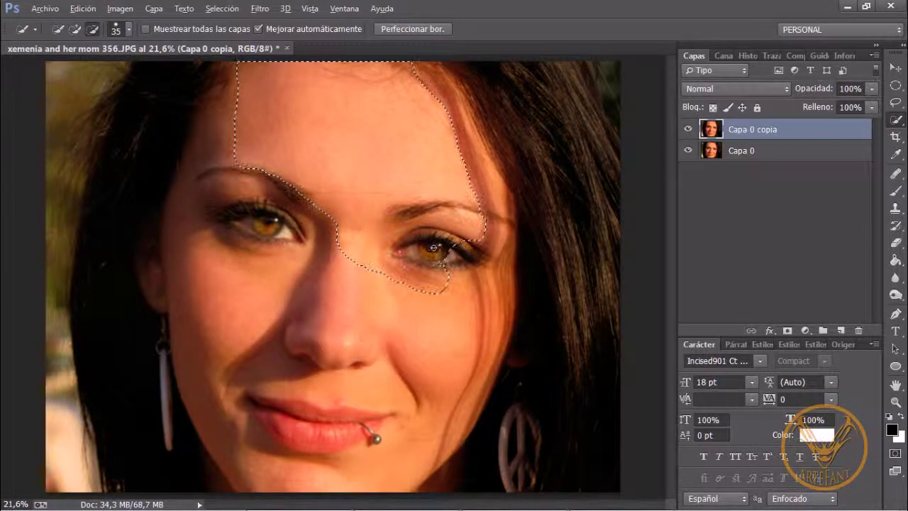
alt+click(426, 252)
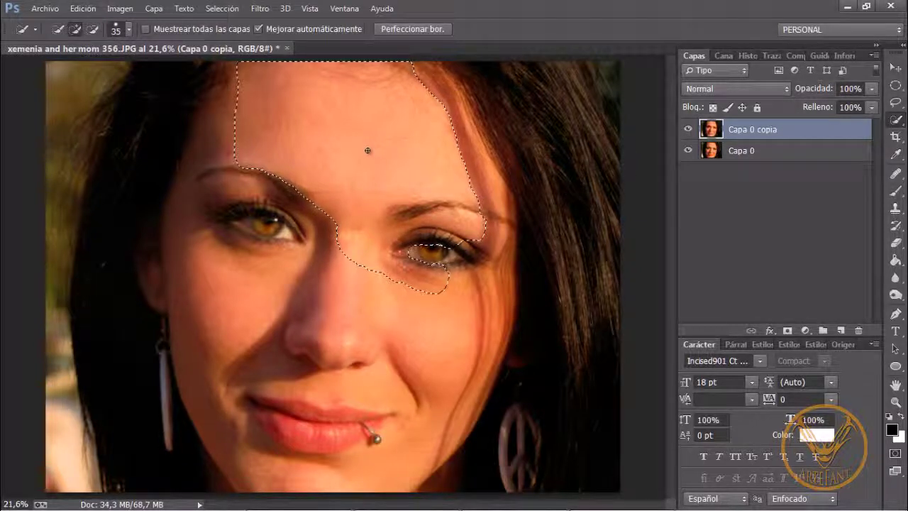
key(bracketright)
key(bracketright)
key(bracketright)
key(bracketright)
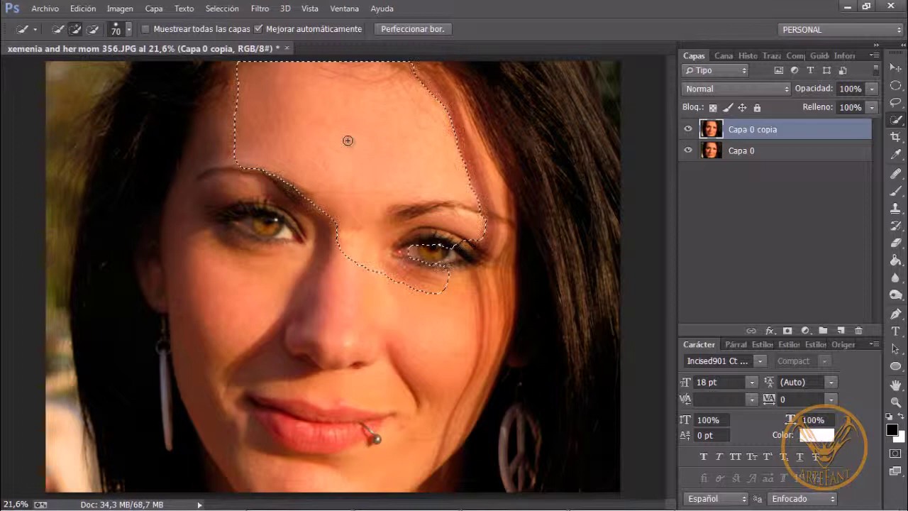
click(349, 144)
Deselect, then reselect only the forehead from hairline down to the eyebrows
key(ctrl+d)
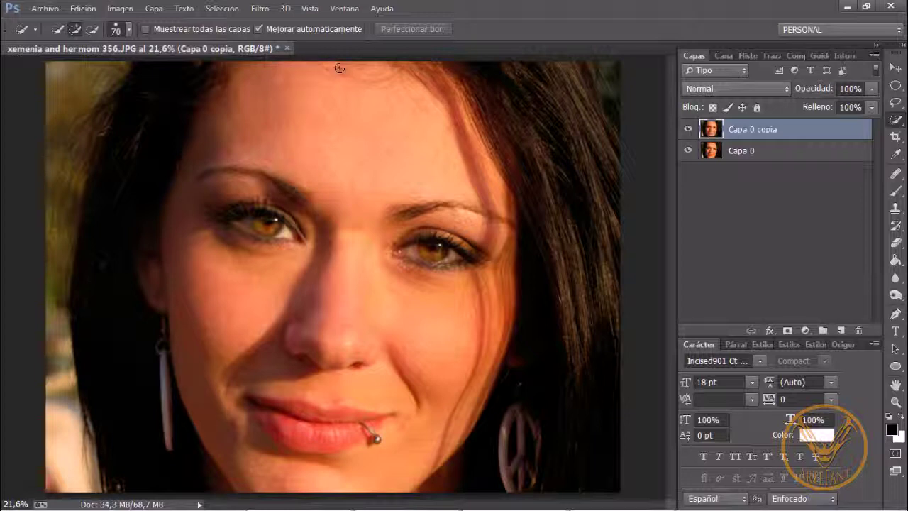
mouse_move(343, 67)
mouse_down()
mouse_move(257, 108)
mouse_move(281, 115)
mouse_move(284, 142)
mouse_move(306, 151)
mouse_move(431, 153)
mouse_up()
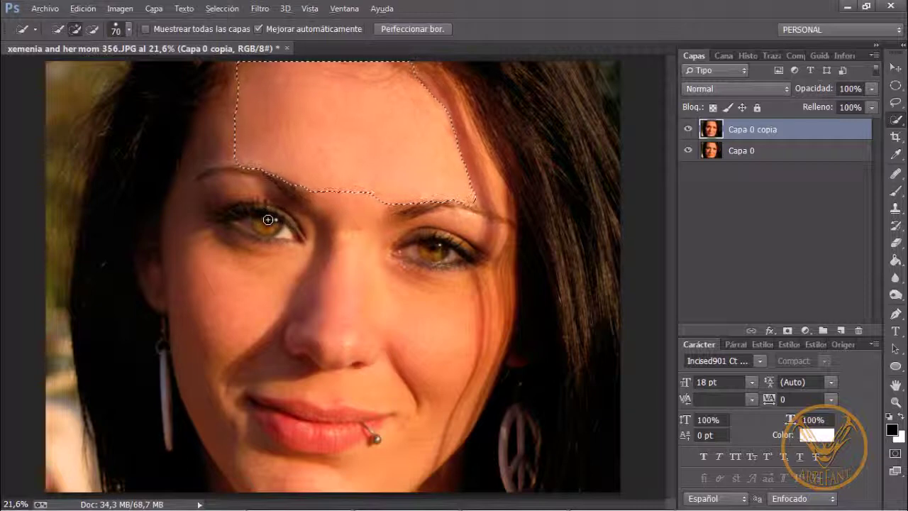
key(alt)
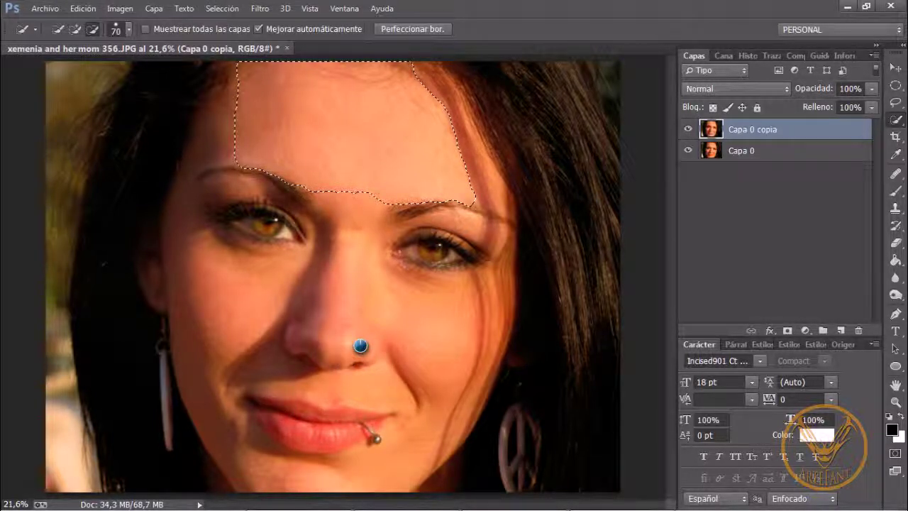
click(361, 345)
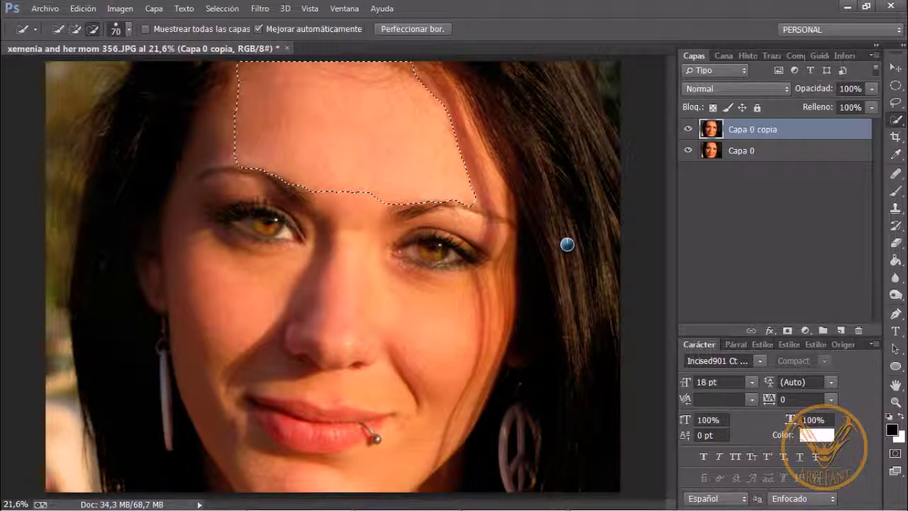
key(shift)
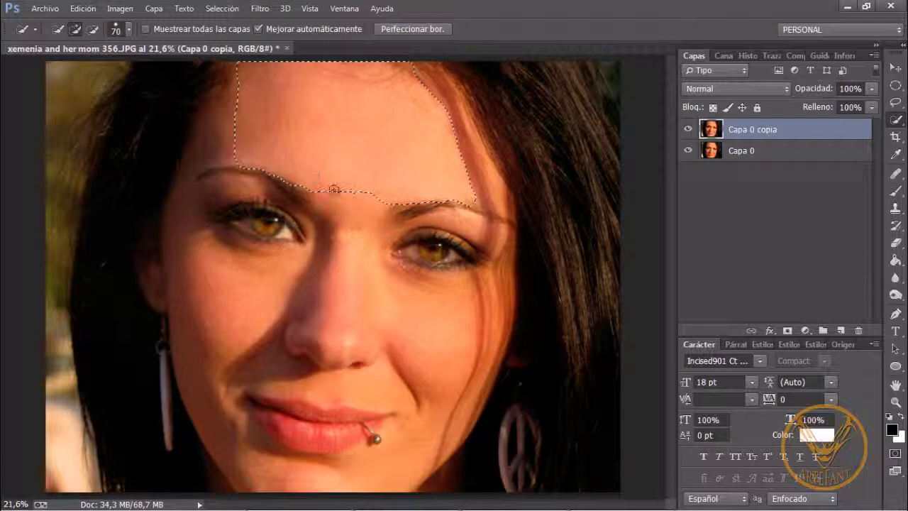
Add the nose bridge, skin around the eyes, cheeks and left temple, then subtract the lips
mouse_move(346, 203)
mouse_down()
mouse_move(344, 229)
mouse_move(366, 265)
mouse_move(391, 277)
mouse_up()
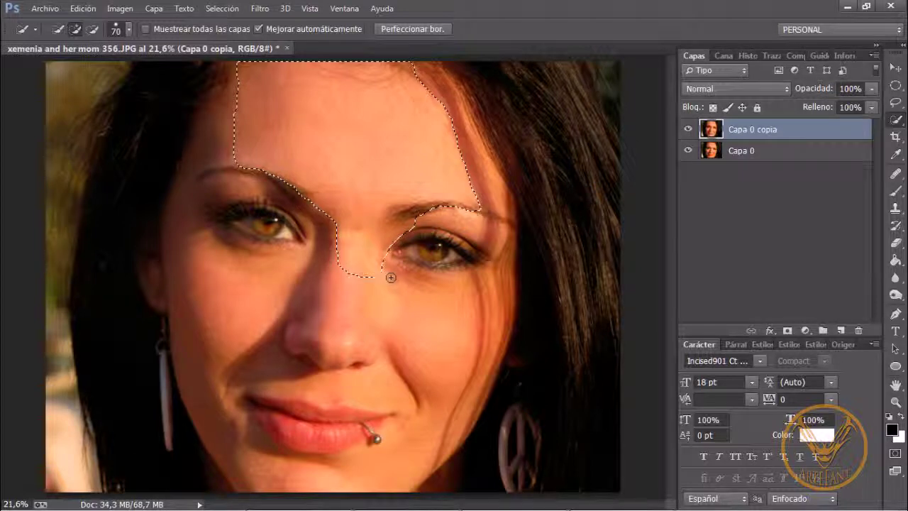
drag(445, 282, 473, 281)
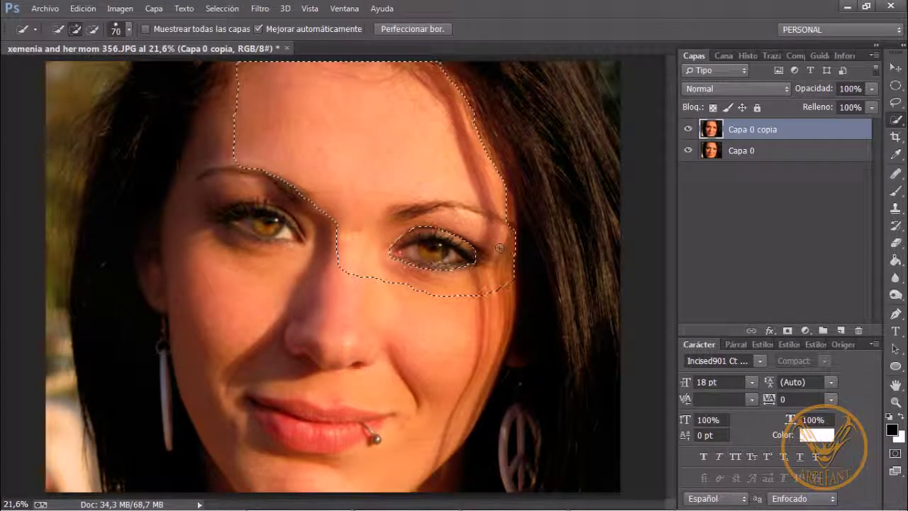
mouse_move(492, 270)
mouse_down()
mouse_move(480, 312)
mouse_move(438, 336)
mouse_move(331, 296)
mouse_up()
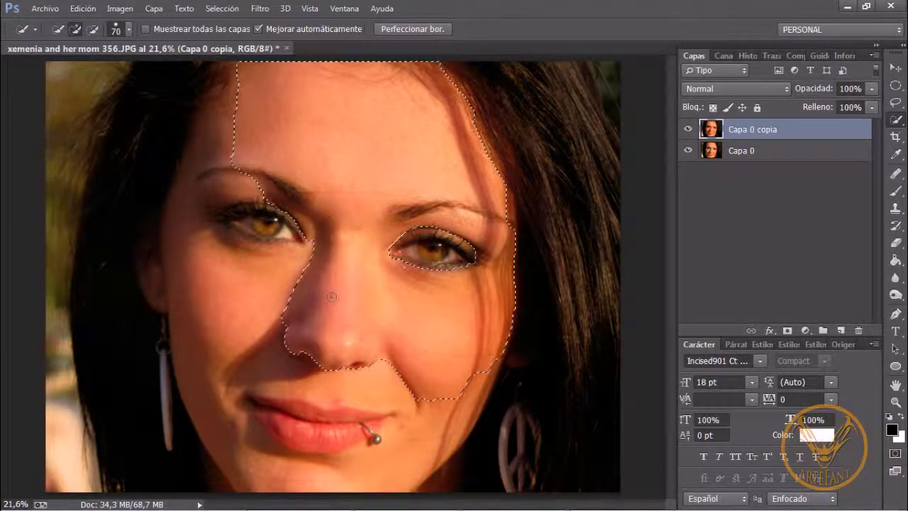
drag(299, 270, 268, 257)
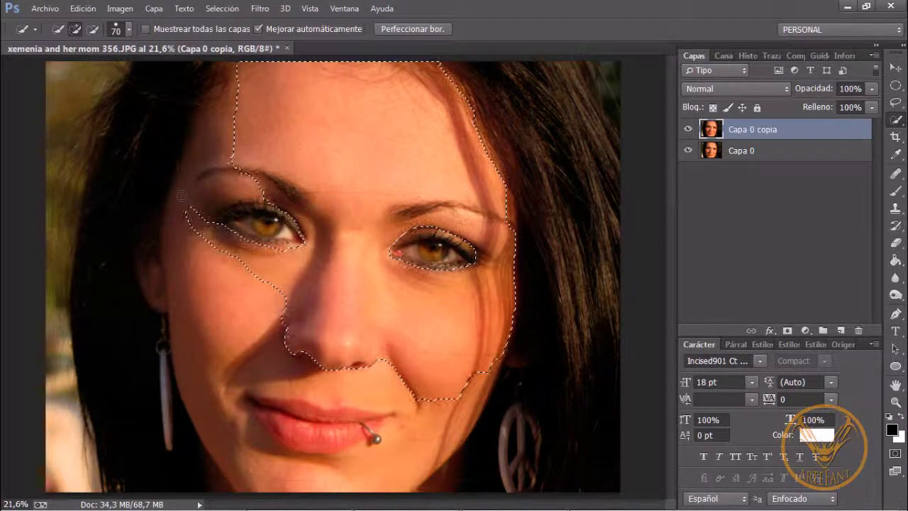
drag(182, 195, 202, 186)
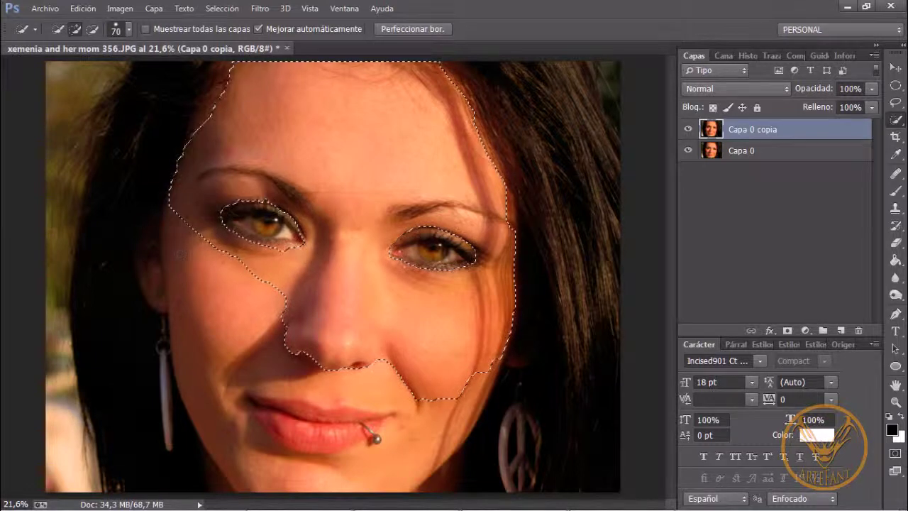
mouse_move(189, 300)
mouse_down()
mouse_move(181, 369)
mouse_move(192, 393)
mouse_move(233, 425)
mouse_move(238, 405)
mouse_move(284, 462)
mouse_move(356, 463)
mouse_move(405, 438)
mouse_move(417, 407)
mouse_move(385, 391)
mouse_move(278, 380)
mouse_move(376, 425)
mouse_move(234, 333)
mouse_move(289, 306)
mouse_up()
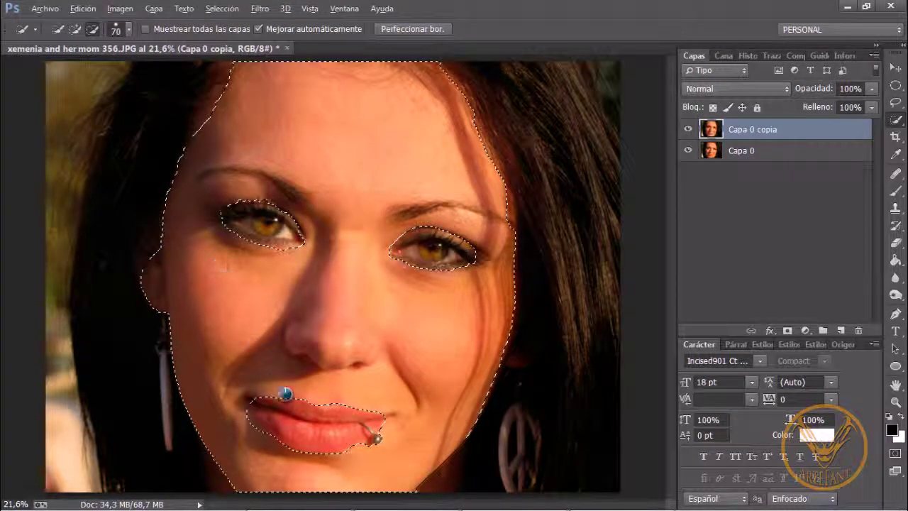
click(286, 394)
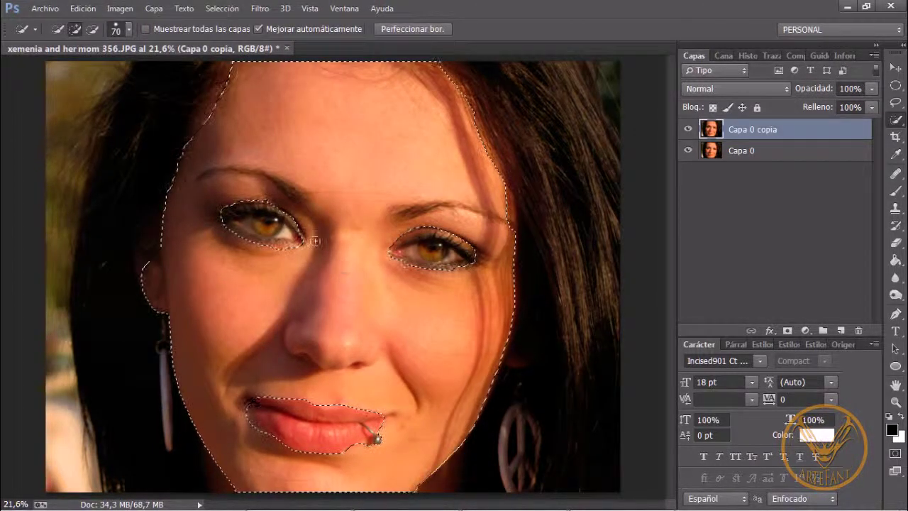
In Refine Edge, set Smooth to 9 and Feather to 1,6 px
click(417, 31)
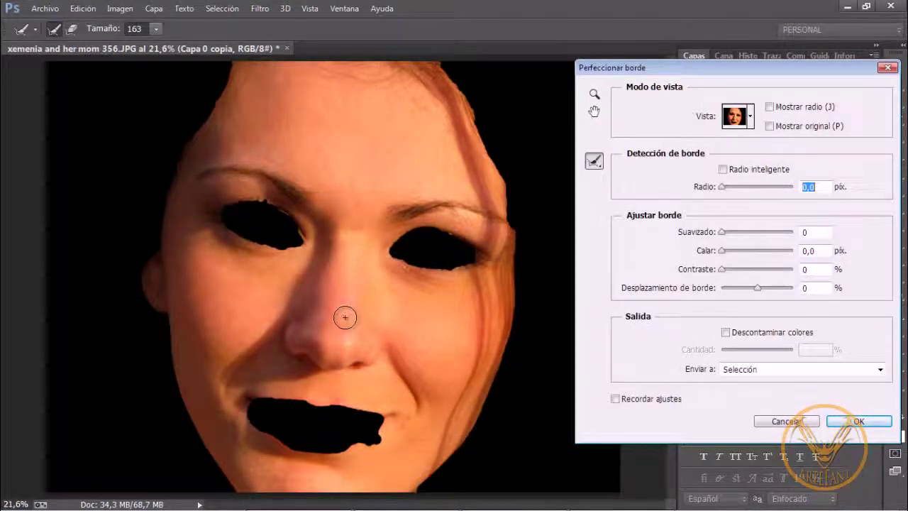
click(724, 234)
drag(725, 236, 727, 237)
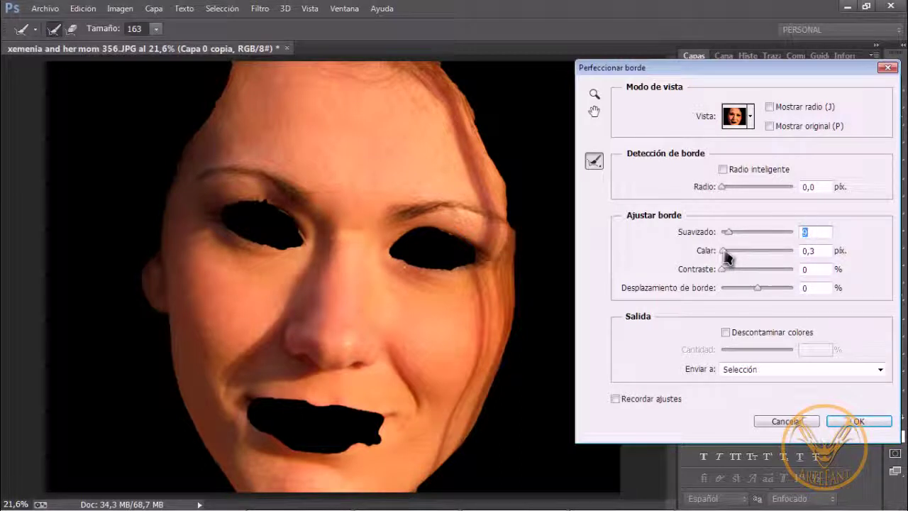
drag(723, 252, 729, 254)
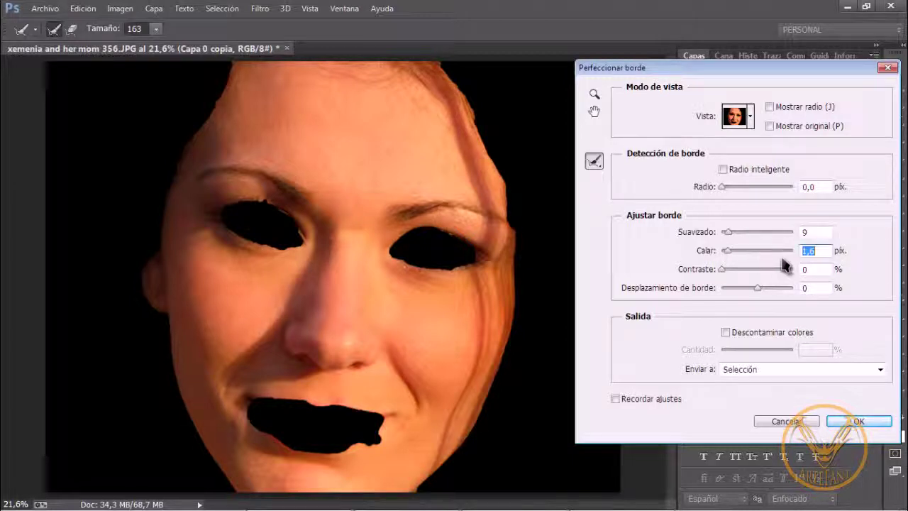
Recover hair strands along the face edge and left jawline with the Refine Radius brush
click(596, 169)
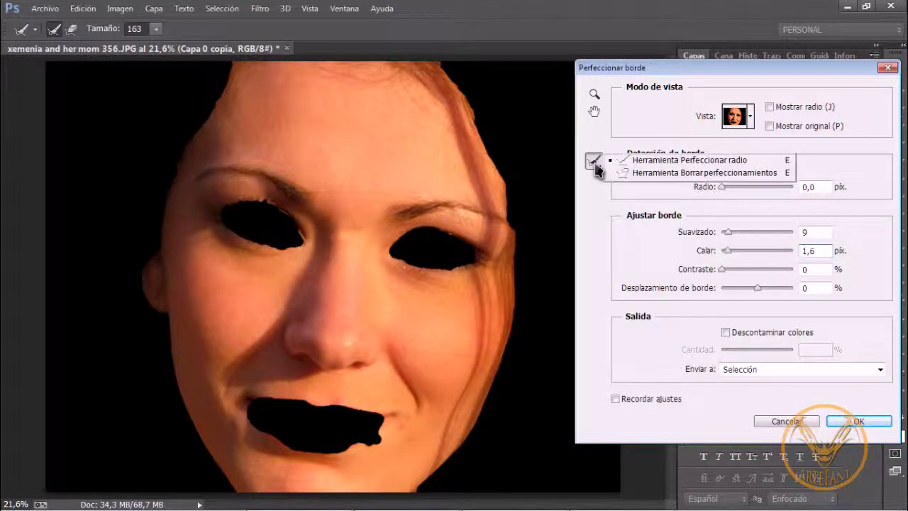
click(678, 169)
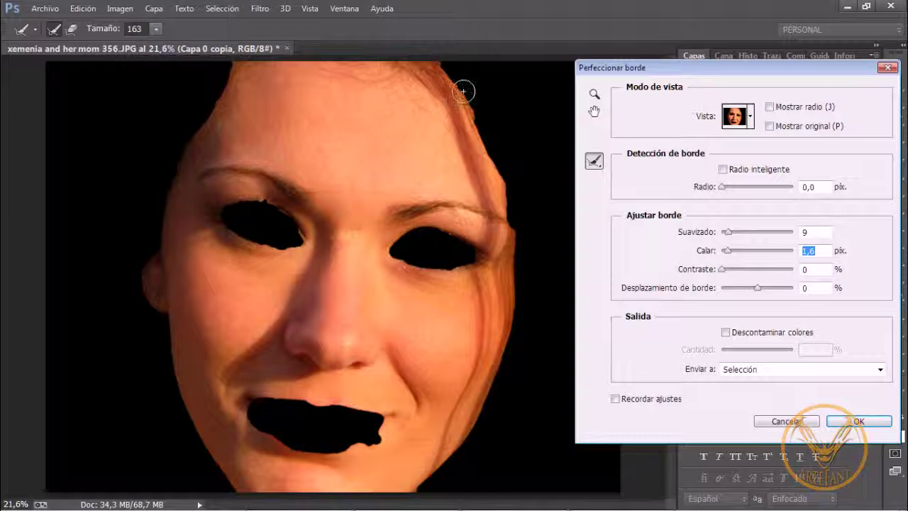
mouse_move(463, 91)
mouse_down()
mouse_move(517, 231)
mouse_move(517, 310)
mouse_move(504, 369)
mouse_move(465, 445)
mouse_move(417, 491)
mouse_move(307, 496)
mouse_up()
mouse_move(240, 489)
mouse_down()
mouse_move(203, 461)
mouse_move(166, 320)
mouse_move(136, 277)
mouse_move(148, 252)
mouse_move(156, 255)
mouse_move(170, 200)
mouse_move(227, 71)
mouse_move(249, 51)
mouse_move(240, 59)
mouse_up()
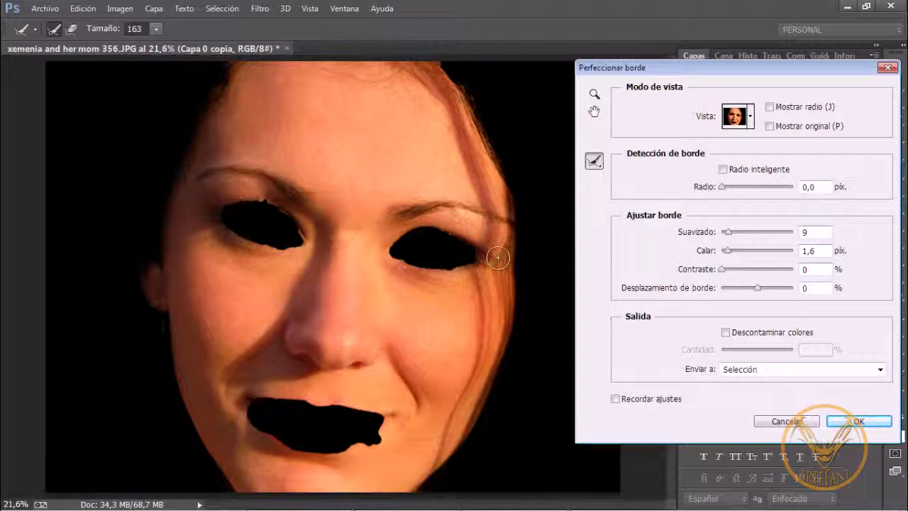
Apply the refined selection and add a Curvas layer with its point raised to input 111, output 141
click(848, 422)
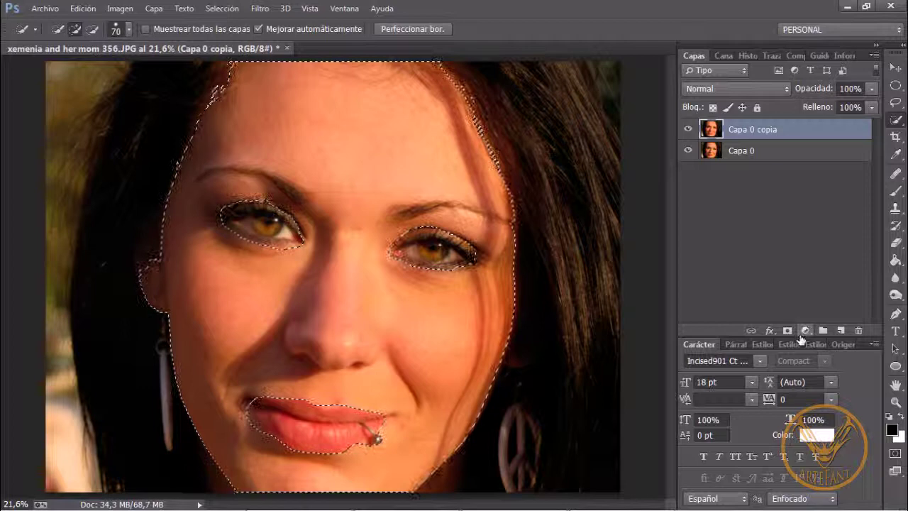
click(805, 330)
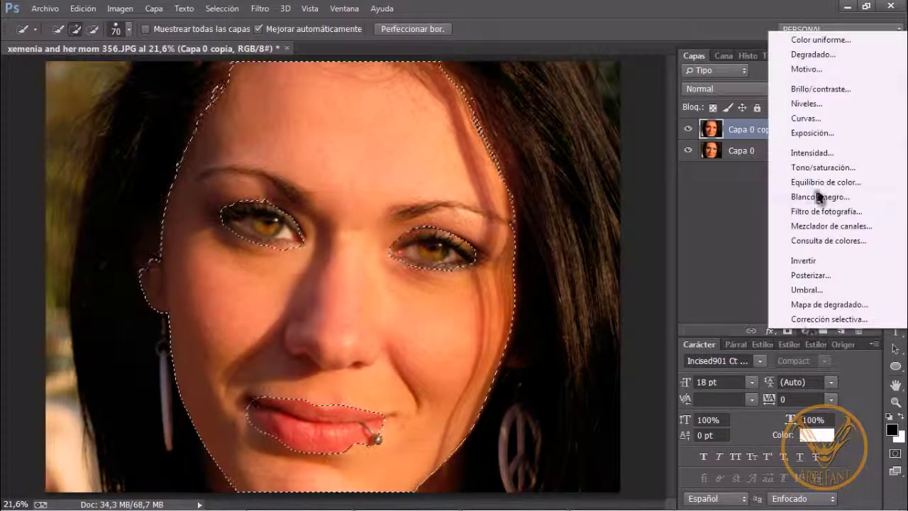
click(807, 117)
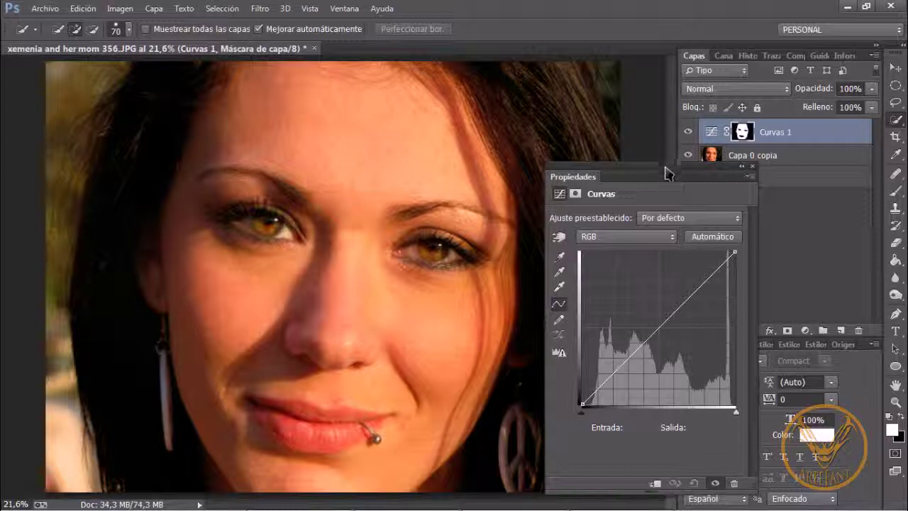
drag(667, 173, 701, 156)
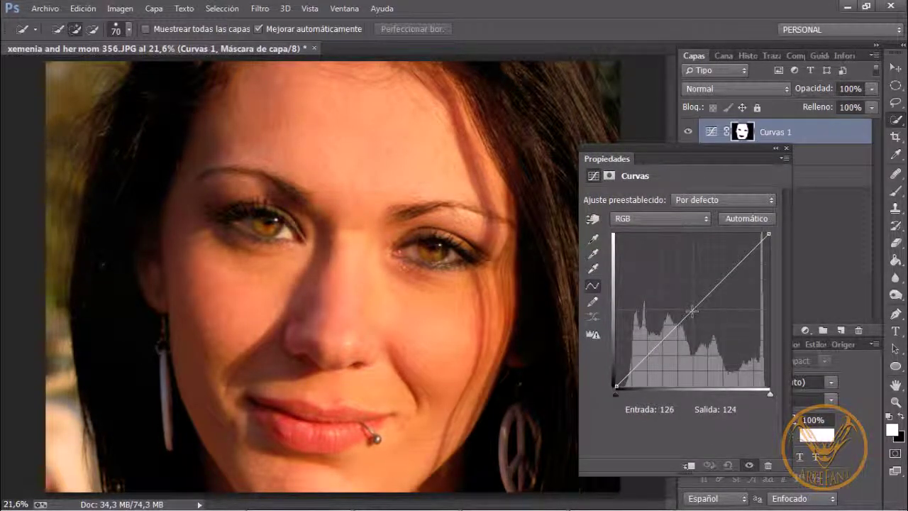
mouse_move(692, 311)
mouse_down()
mouse_move(690, 296)
mouse_move(676, 305)
mouse_move(661, 287)
mouse_move(689, 308)
mouse_move(683, 303)
mouse_up()
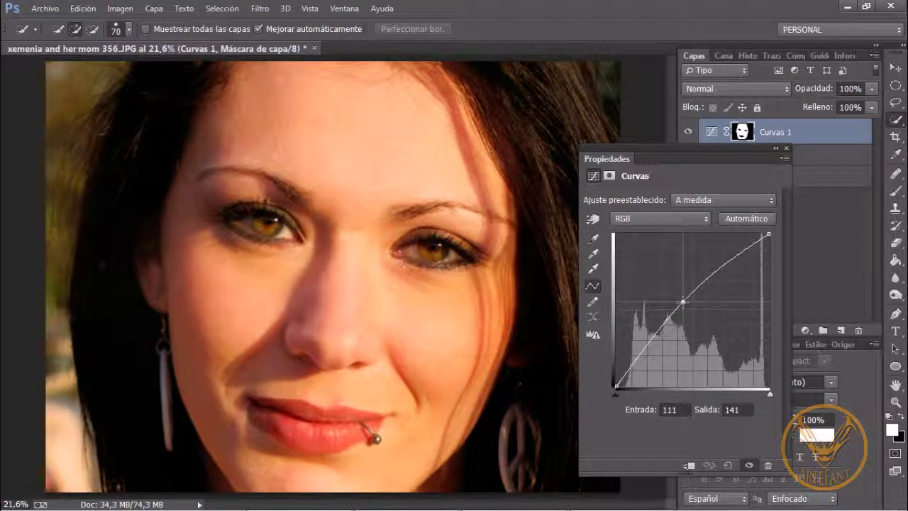
click(786, 149)
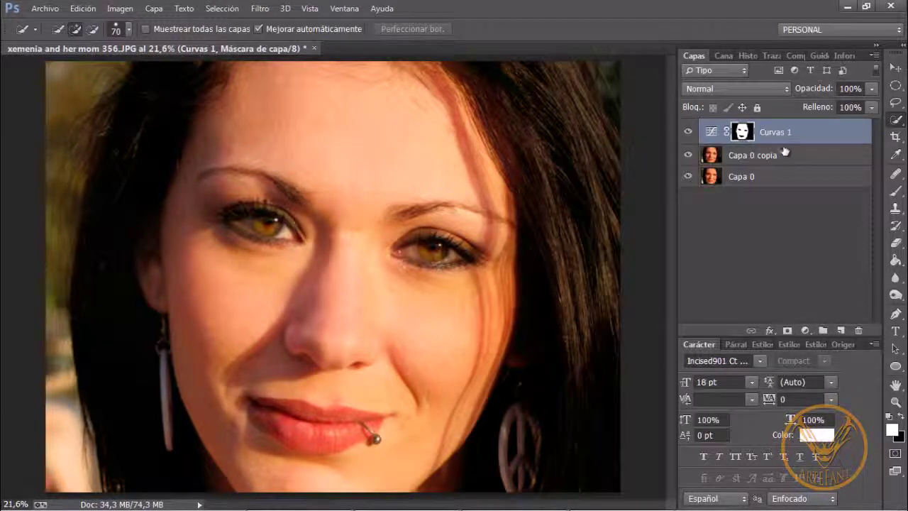
Set Curvas 1 blending to Trama (Screen) and load its mask as a selection
click(738, 90)
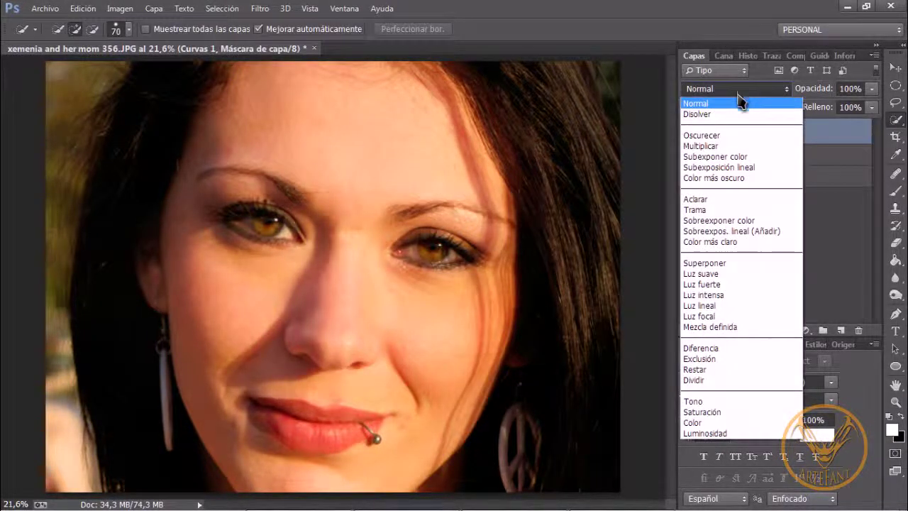
click(729, 211)
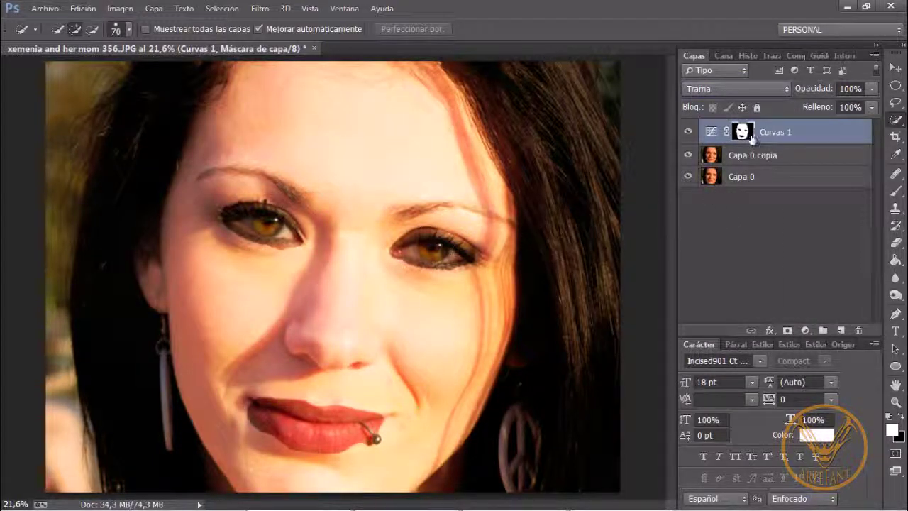
drag(742, 135, 746, 138)
ctrl+click(744, 136)
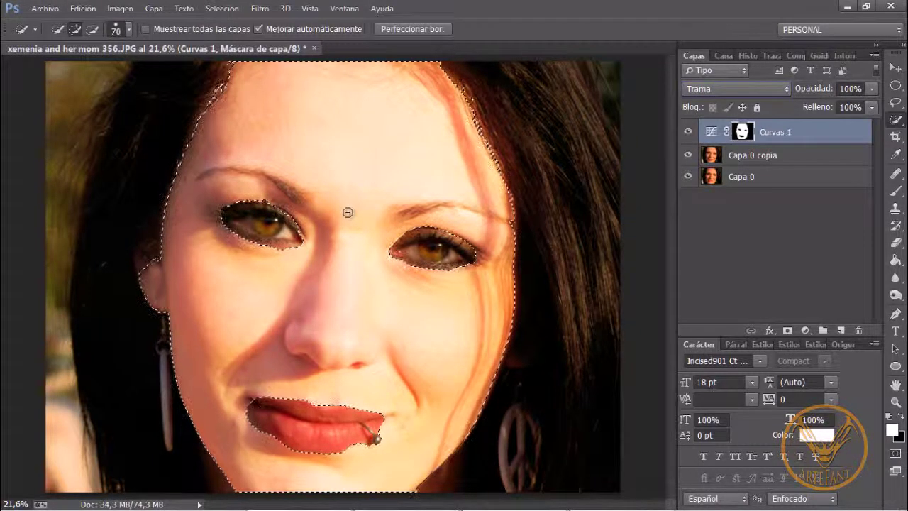
Apply a 38,7-pixel Gaussian blur (Desenfoque gaussiano) to the Curvas 1 face mask
click(260, 8)
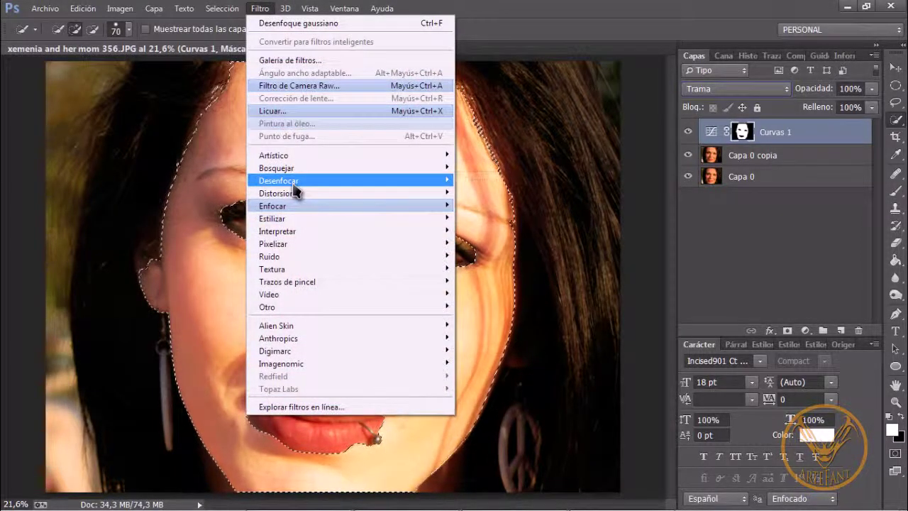
mouse_move(294, 186)
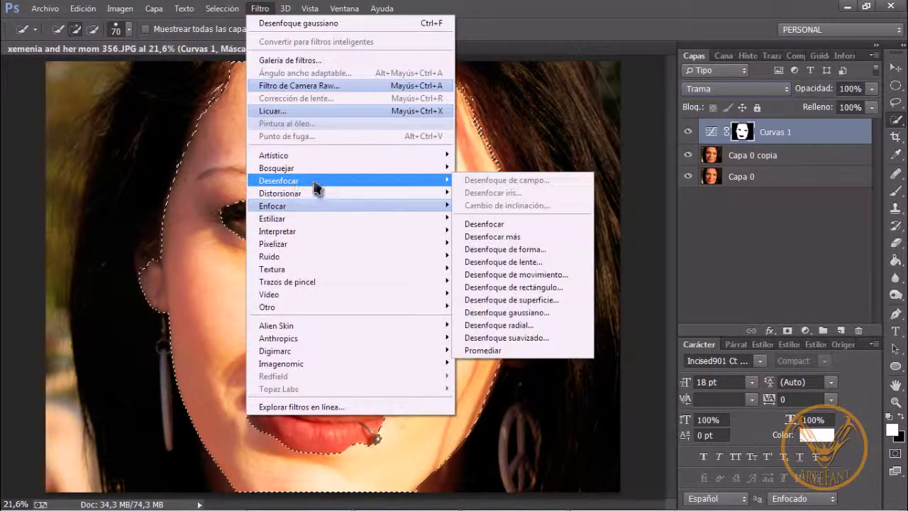
click(516, 318)
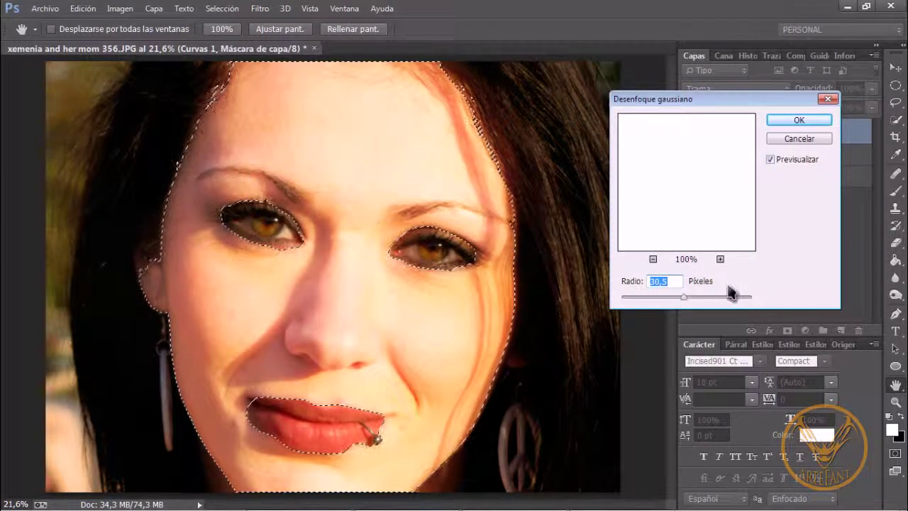
click(654, 259)
click(653, 259)
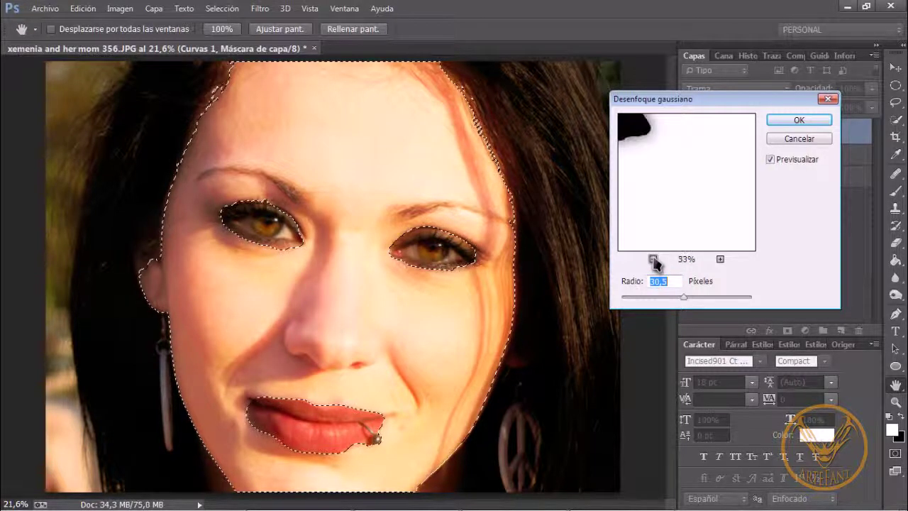
click(653, 259)
click(654, 259)
click(653, 259)
drag(678, 200, 671, 190)
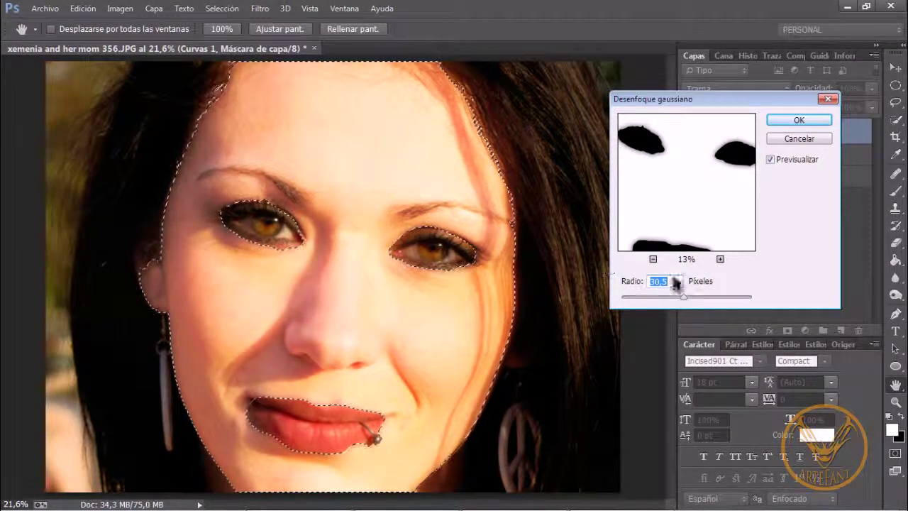
mouse_move(683, 298)
mouse_down()
mouse_move(657, 299)
mouse_move(691, 300)
mouse_up()
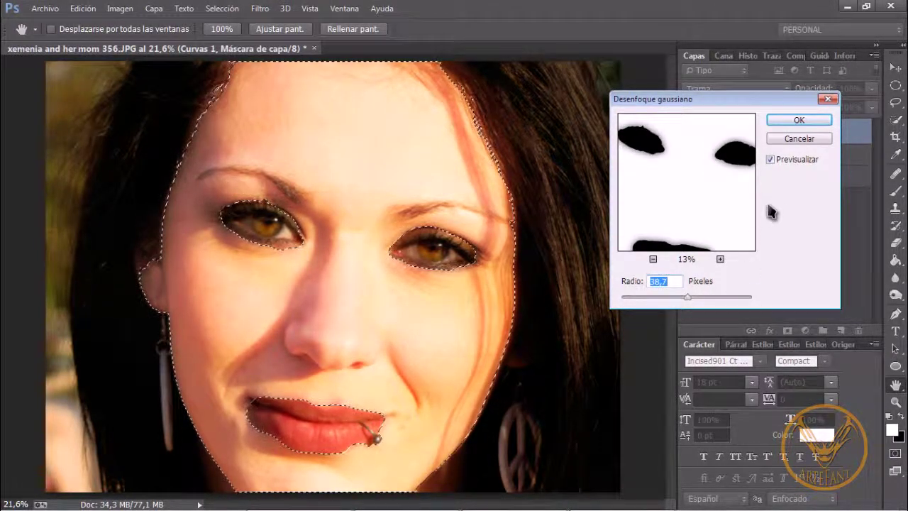
click(795, 118)
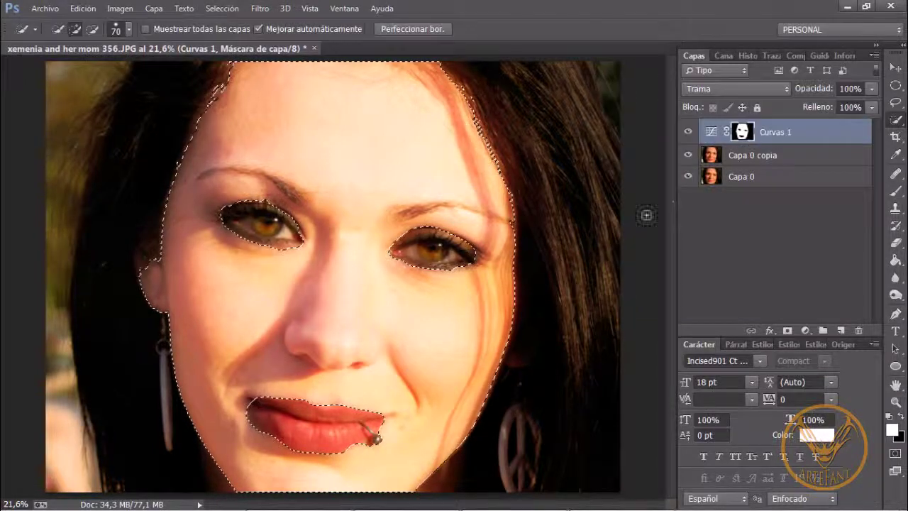
Deselect, switch to the Move tool, and set Curvas 1 opacity to 59%
key(ctrl+d)
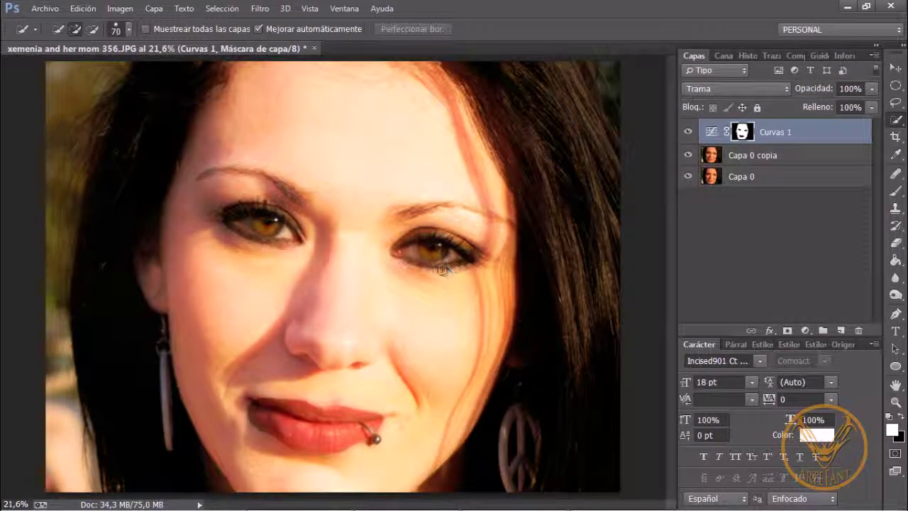
key(v)
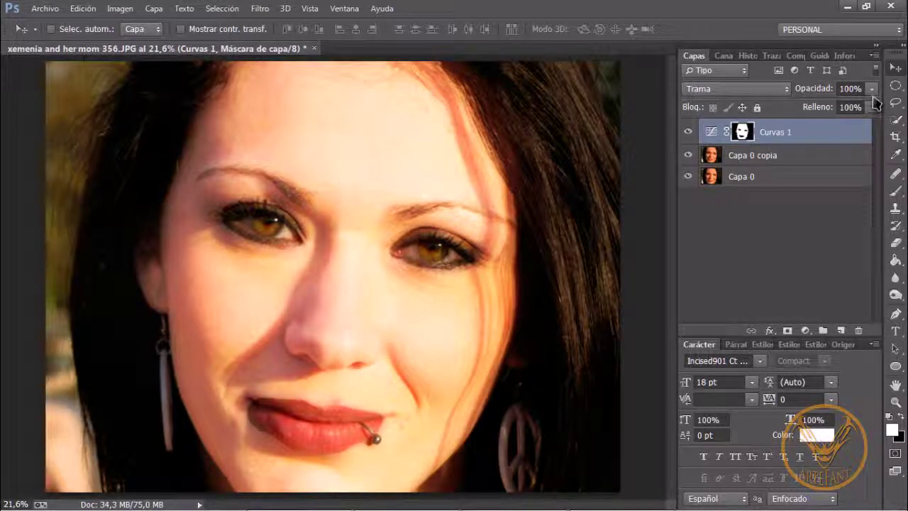
drag(878, 104, 837, 109)
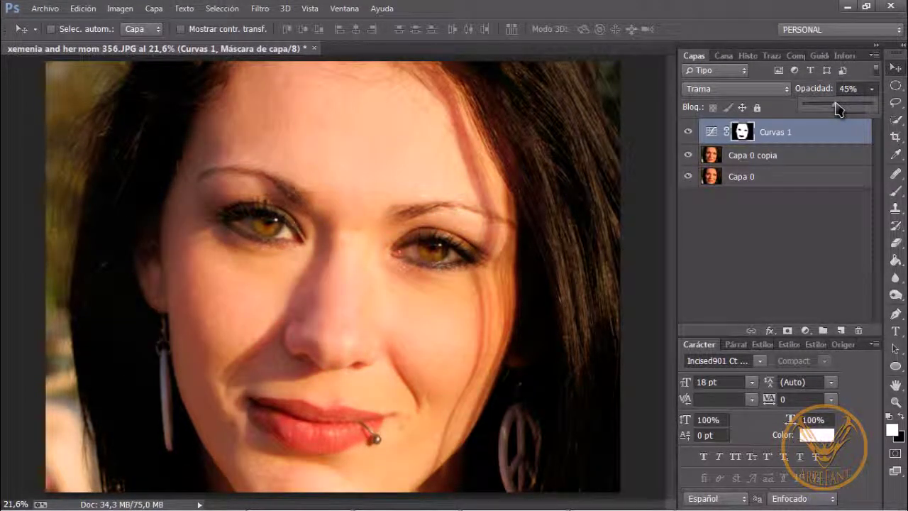
drag(838, 108, 846, 108)
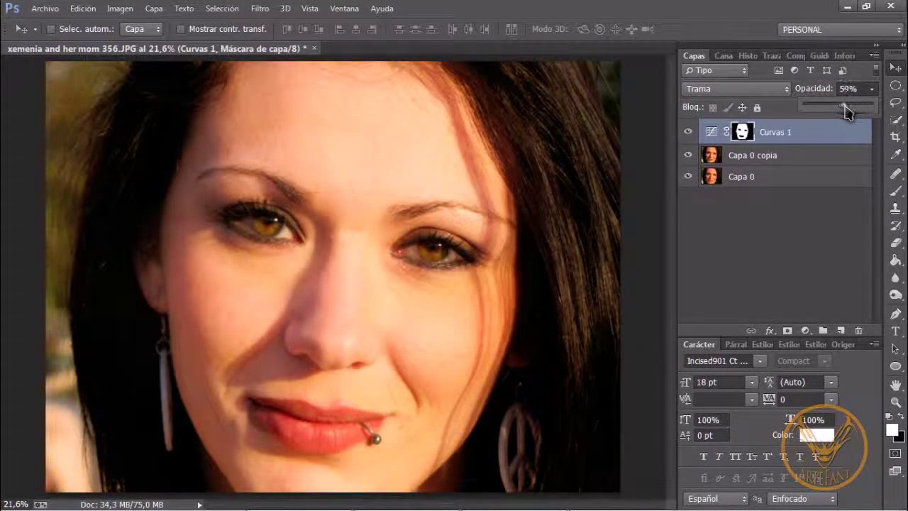
click(745, 134)
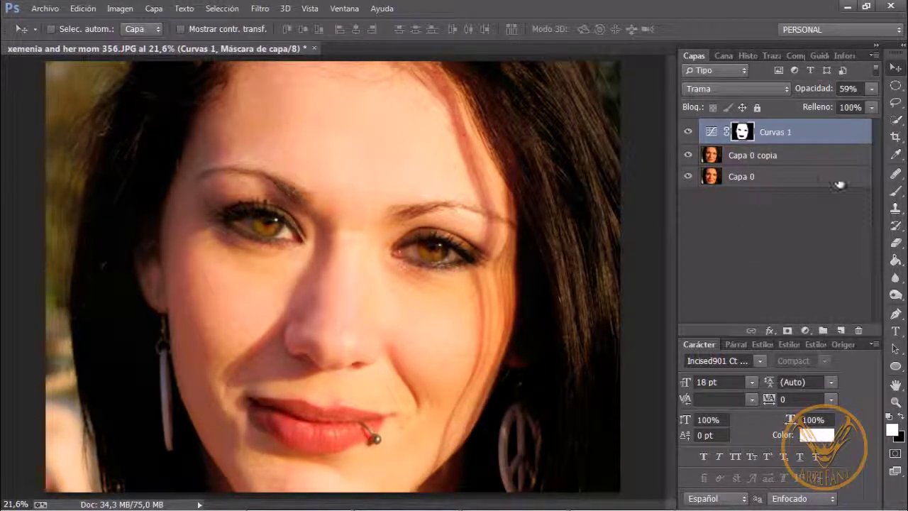
Select the Brush tool and set its Opacidad to 55%
click(895, 190)
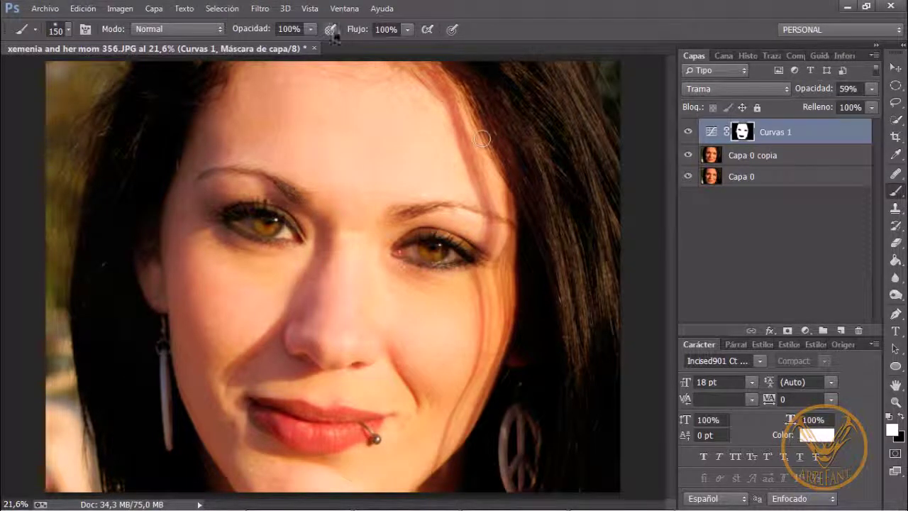
click(310, 29)
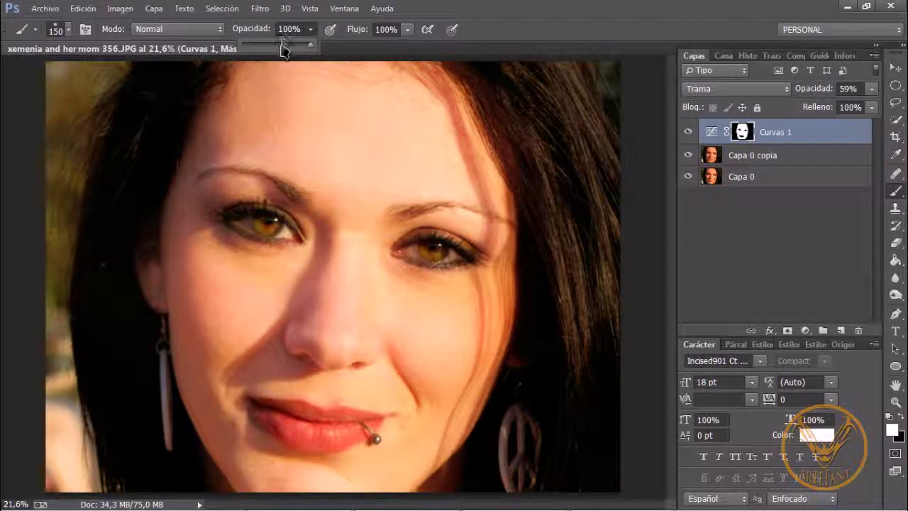
click(281, 46)
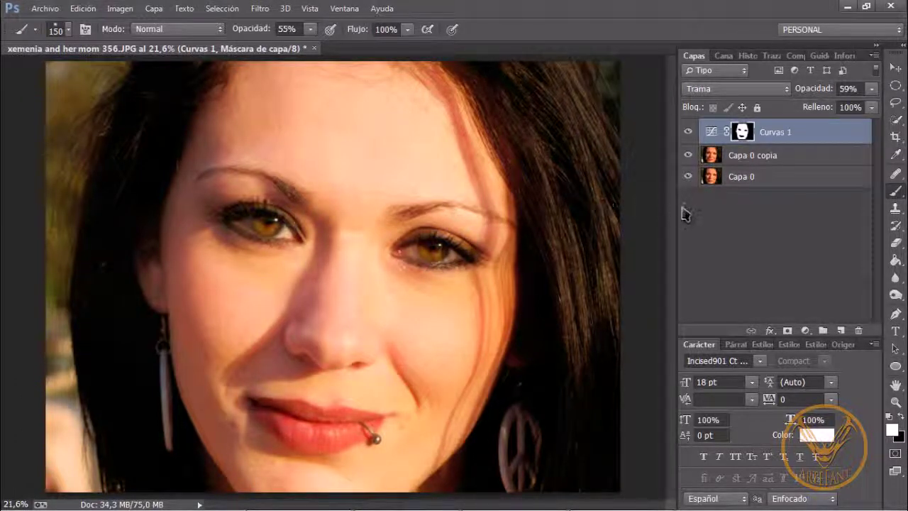
Compare with the original Capa 0 alone, then set Curvas 1 opacity to exactly 50%
alt+click(688, 177)
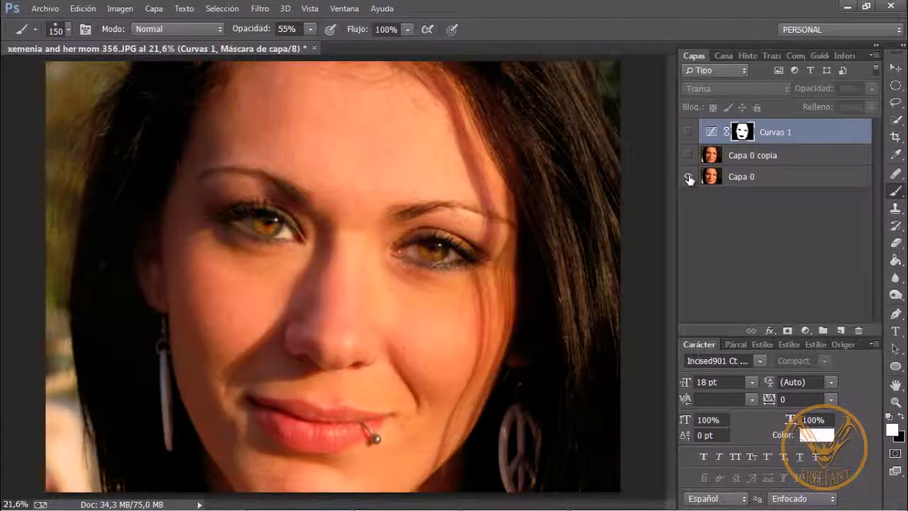
alt+click(688, 178)
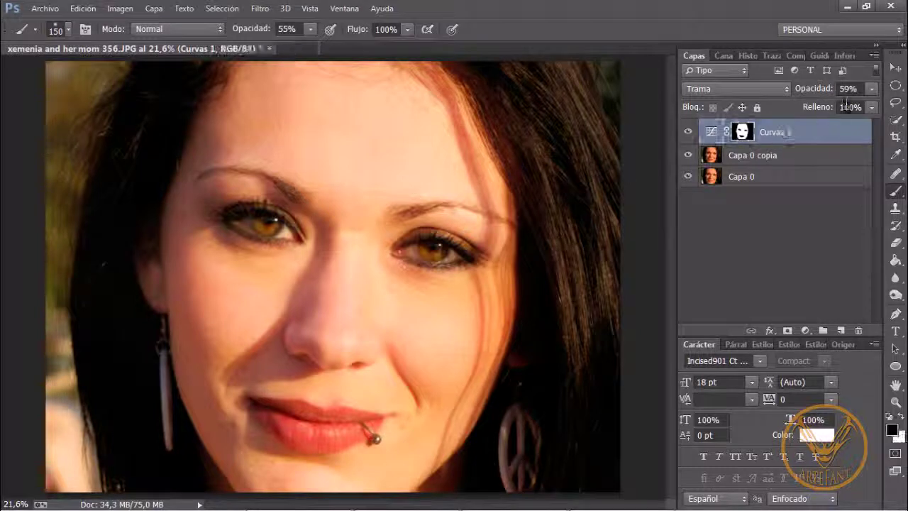
click(871, 89)
drag(867, 104, 837, 114)
click(804, 135)
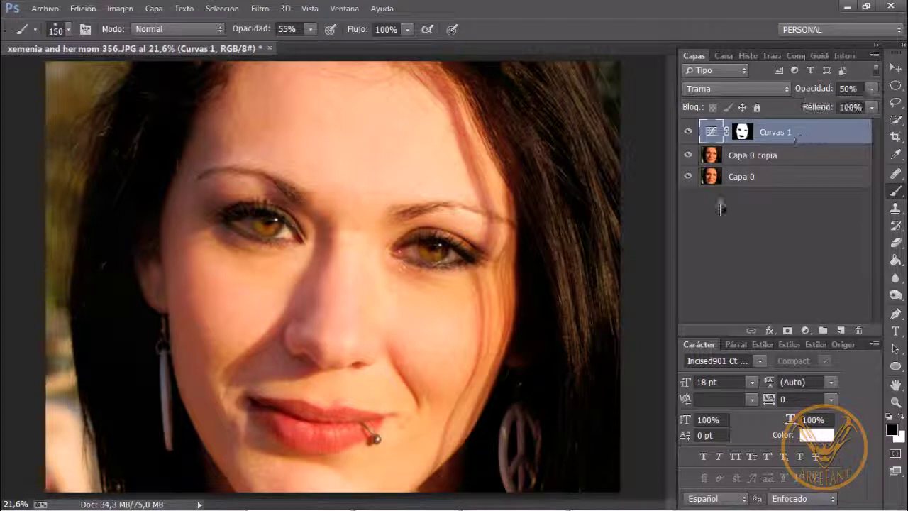
Recheck the edit against the original photo and target the Curvas 1 layer mask
alt+click(688, 177)
alt+click(687, 177)
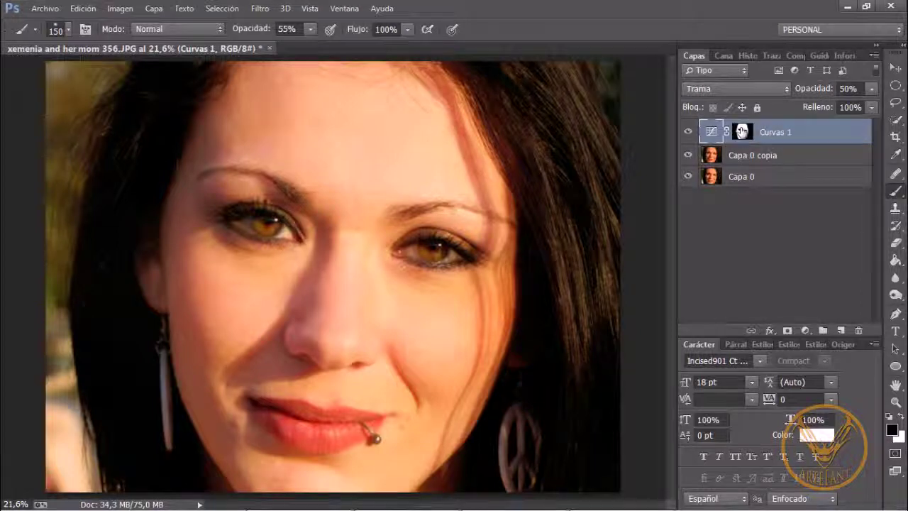
click(741, 131)
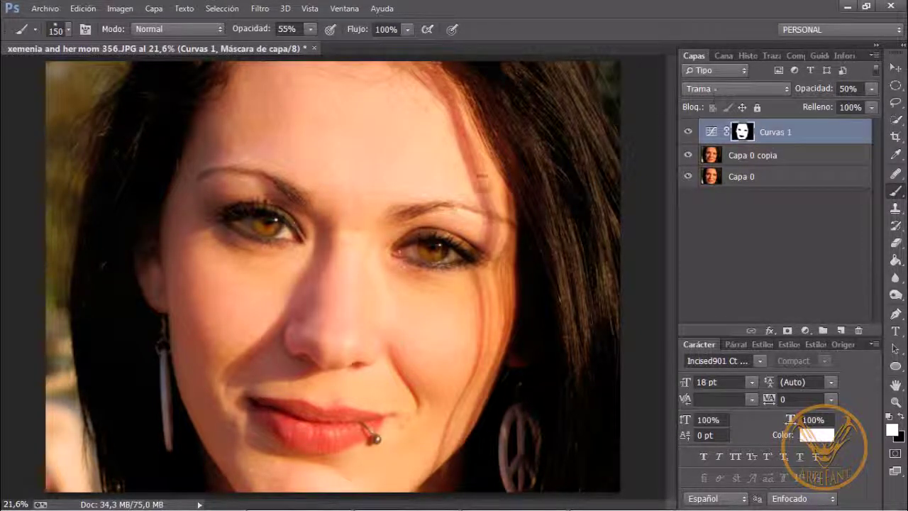
Try the Multiplicar blend mode on Curvas 1 and compare it against the original photo
click(723, 88)
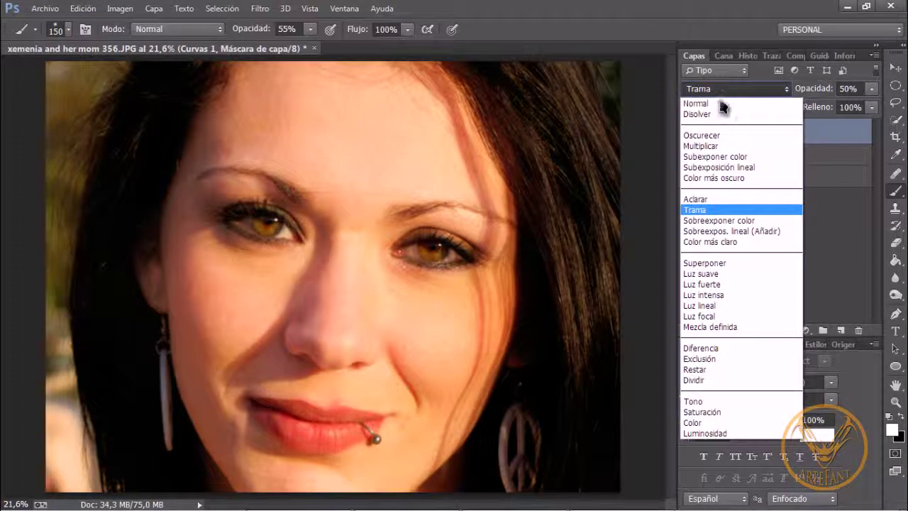
click(714, 149)
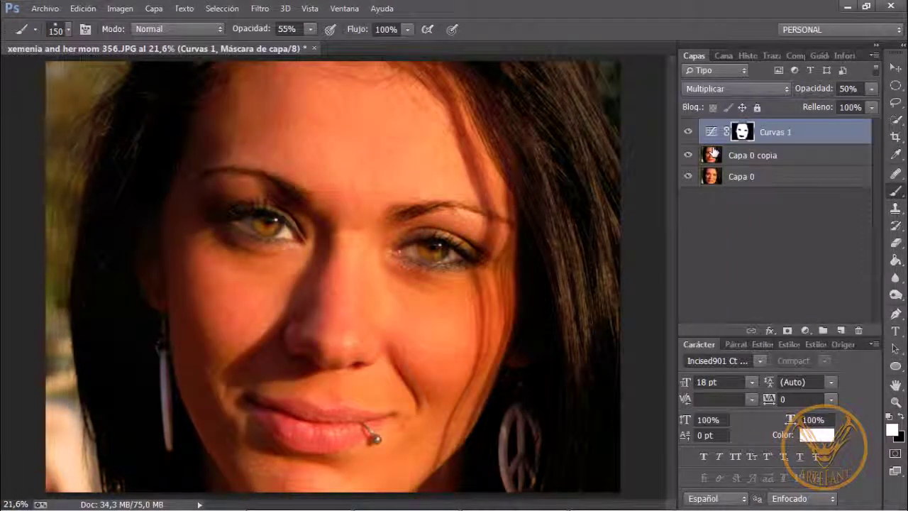
alt+click(688, 177)
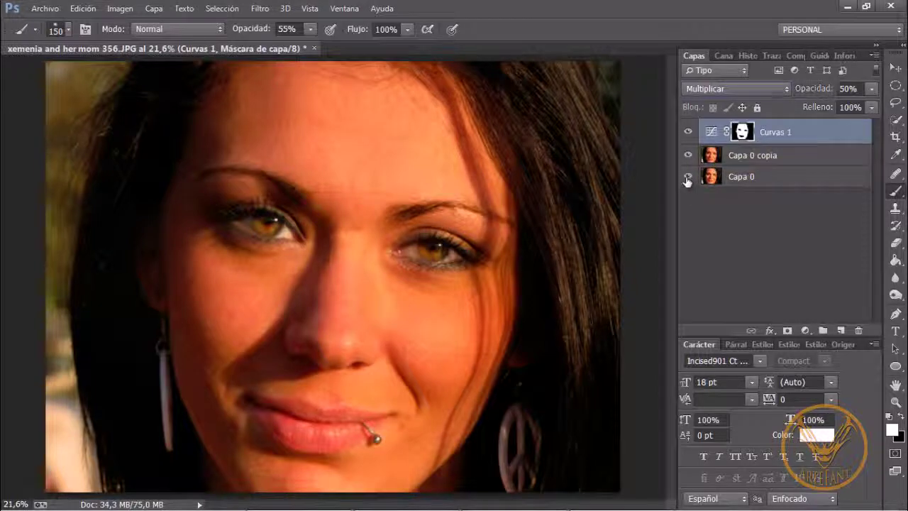
alt+click(688, 176)
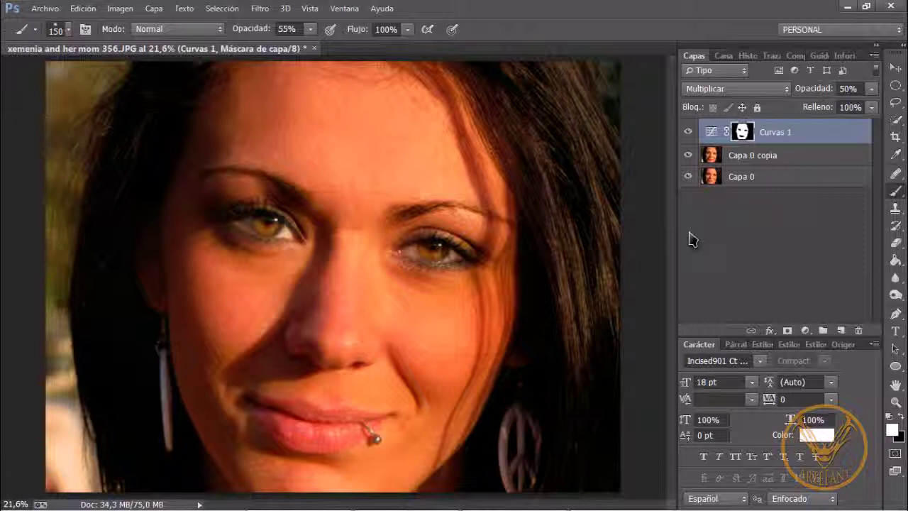
Try the Dividir blend mode on Curvas 1, judging it at different opacities up to 100%
click(721, 92)
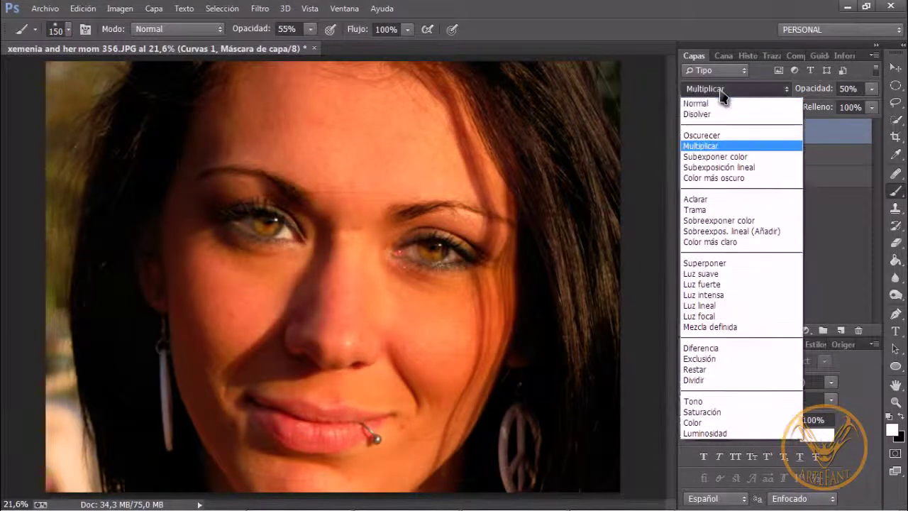
click(709, 381)
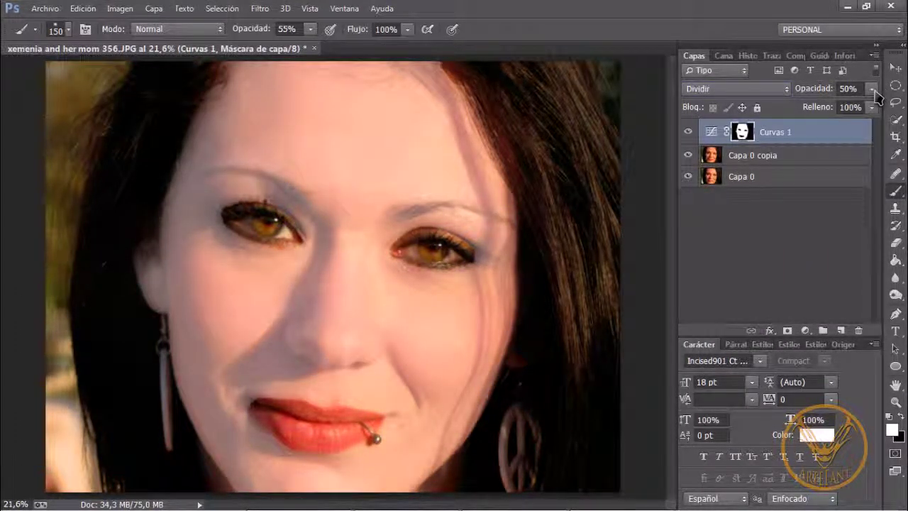
drag(874, 90, 819, 114)
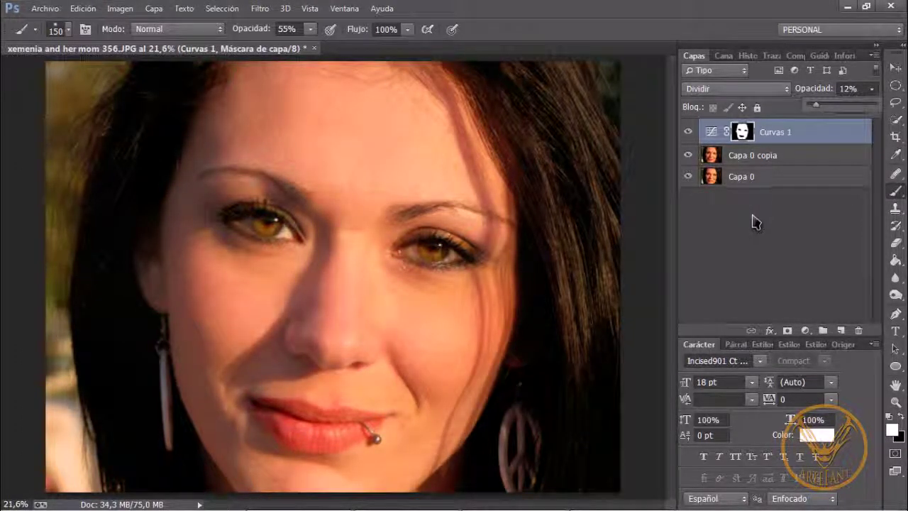
drag(819, 108, 890, 106)
Return Curvas 1 to Trama blending and lower its opacity to about 28%
click(745, 90)
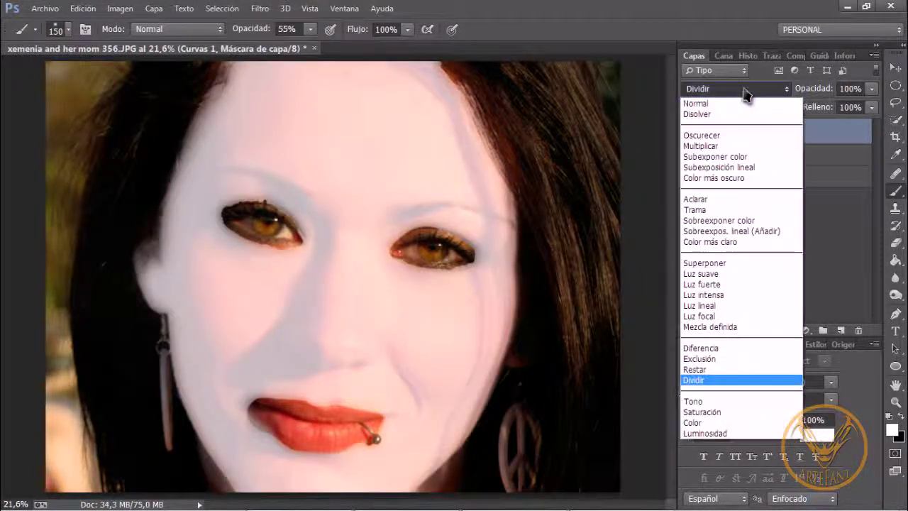
click(717, 210)
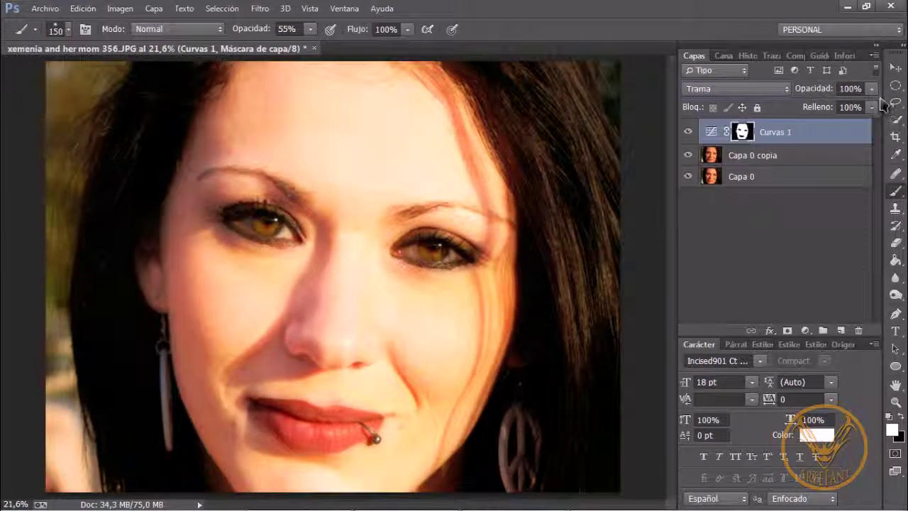
click(871, 89)
drag(872, 108, 823, 113)
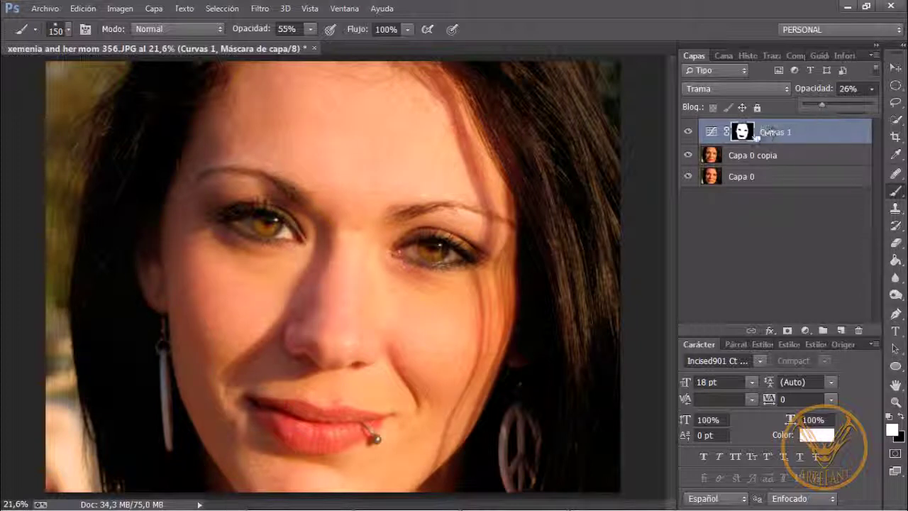
Set Curvas 1 opacity to 26%, then load its face mask as a selection with the Move tool
click(740, 141)
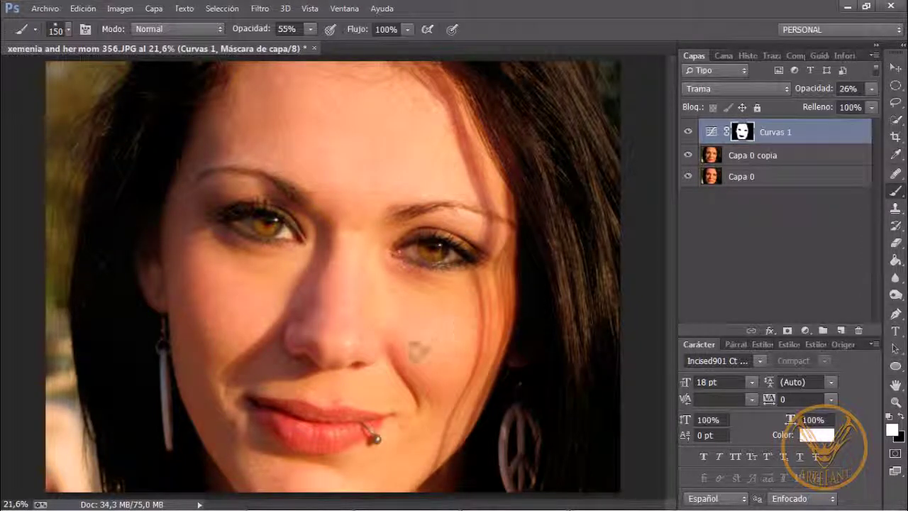
key(v)
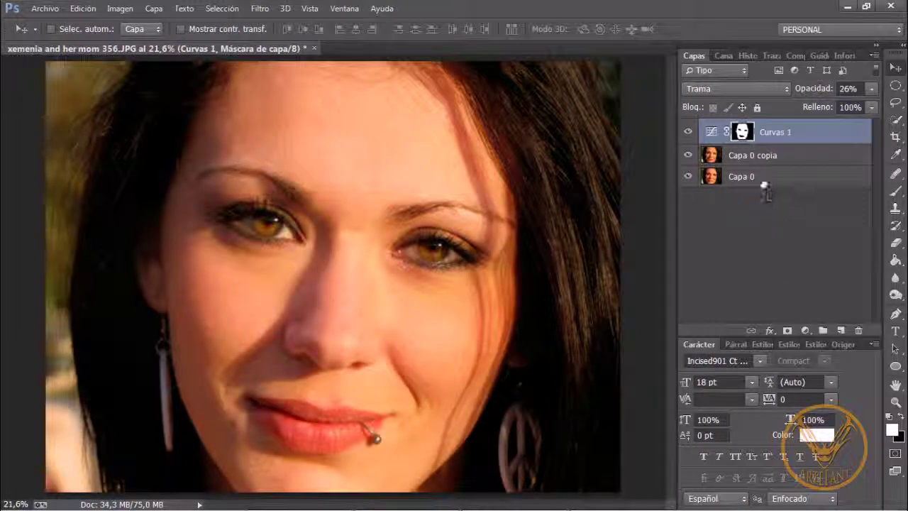
ctrl+click(744, 136)
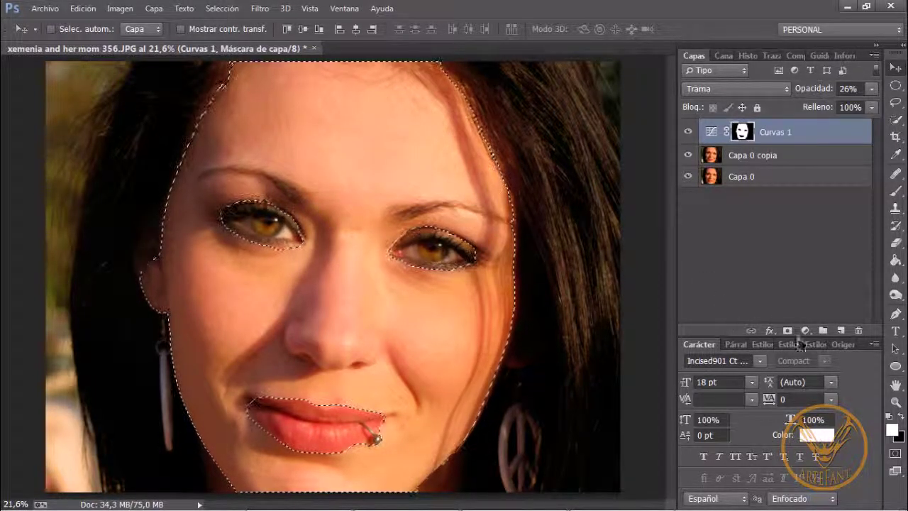
Add a face-masked Corrección selectiva layer with Rojos set to Magenta -9 and Negro -19
click(806, 332)
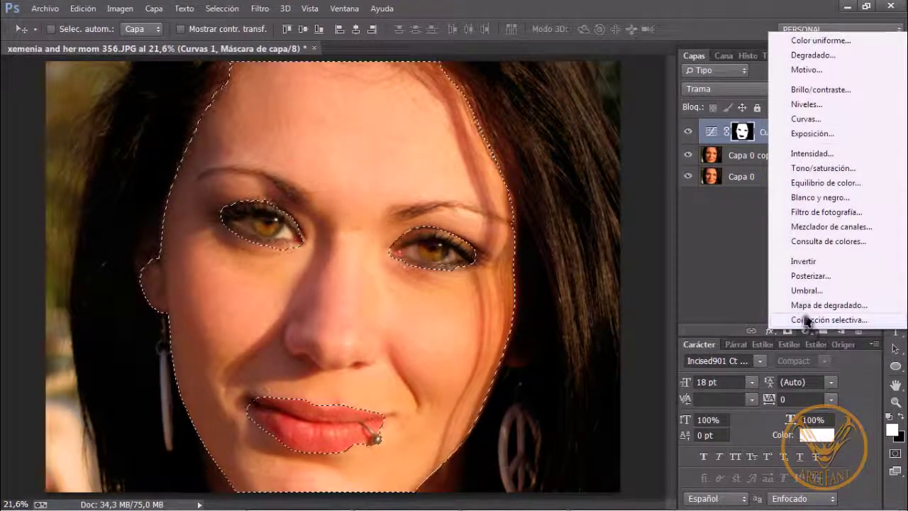
click(827, 320)
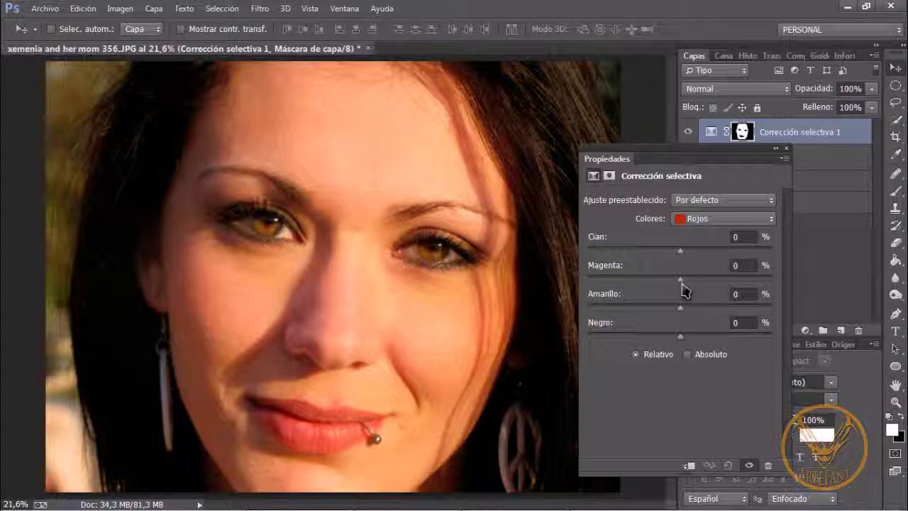
mouse_move(681, 280)
mouse_down()
mouse_move(610, 280)
mouse_move(681, 280)
mouse_move(673, 281)
mouse_up()
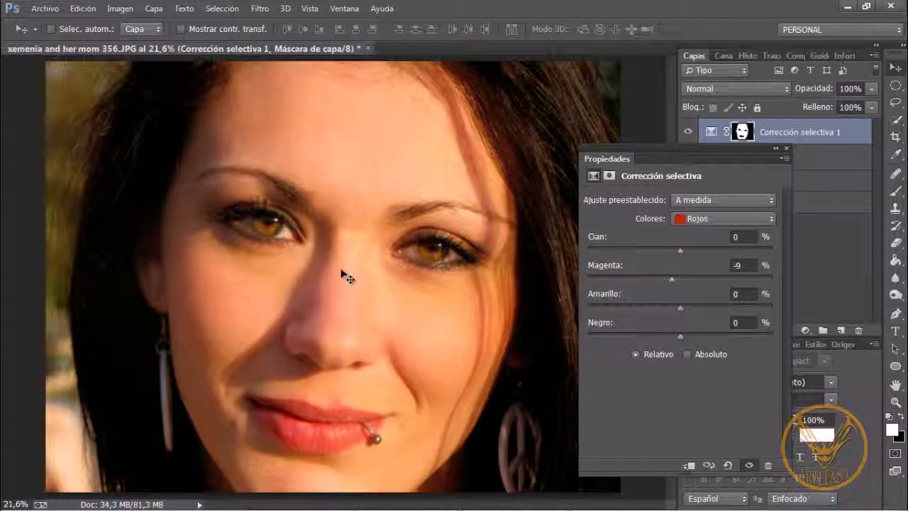
drag(680, 346, 588, 344)
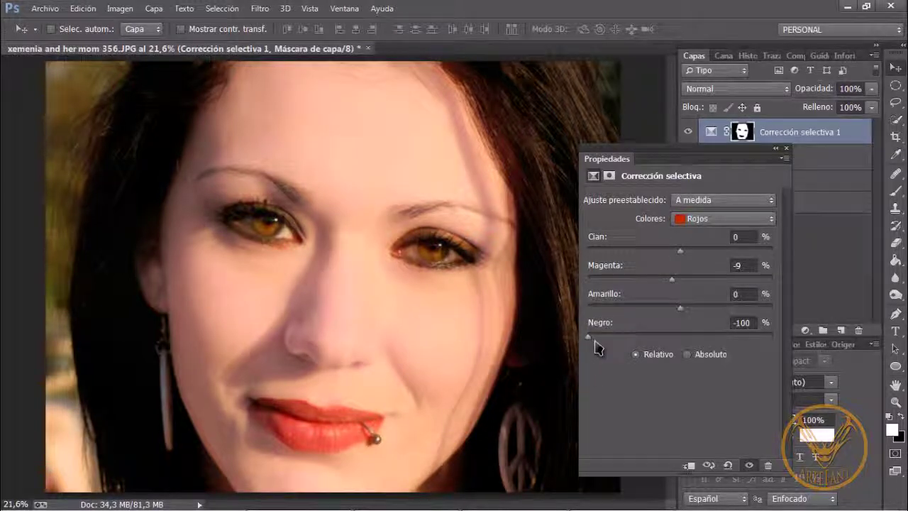
drag(589, 337, 666, 343)
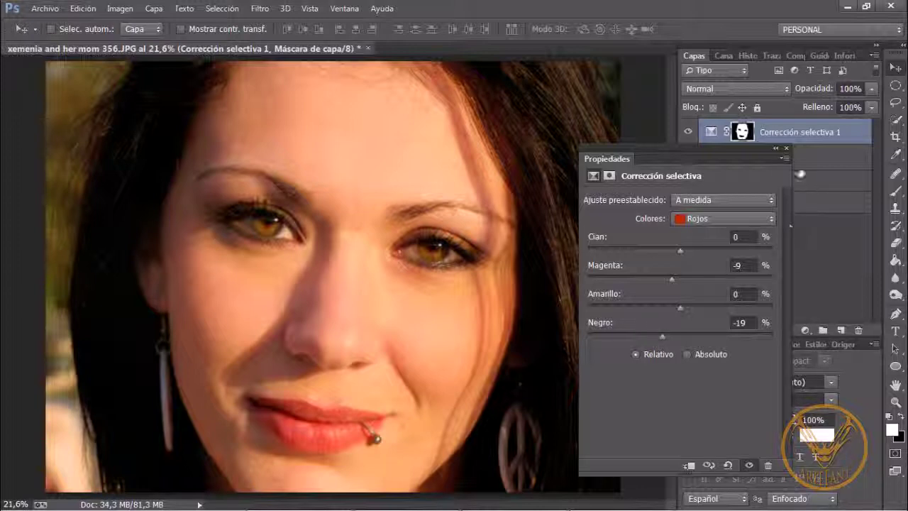
click(785, 148)
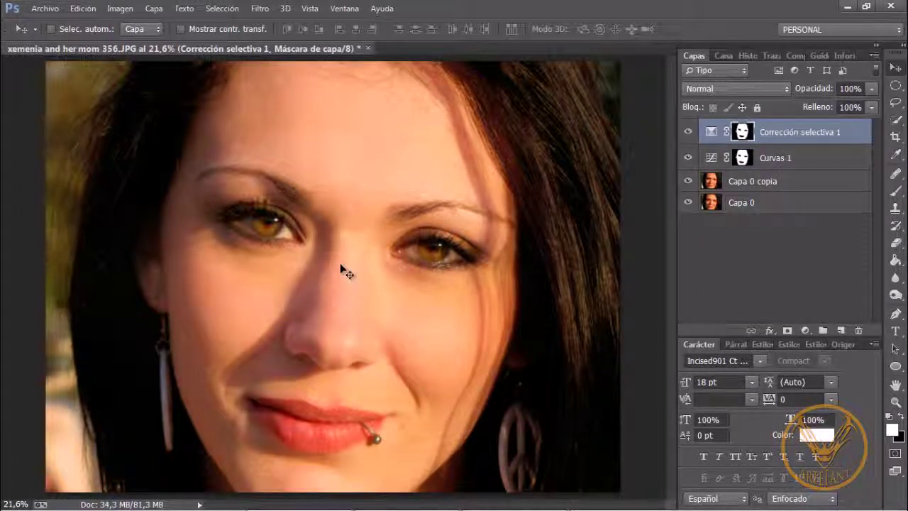
alt+click(687, 203)
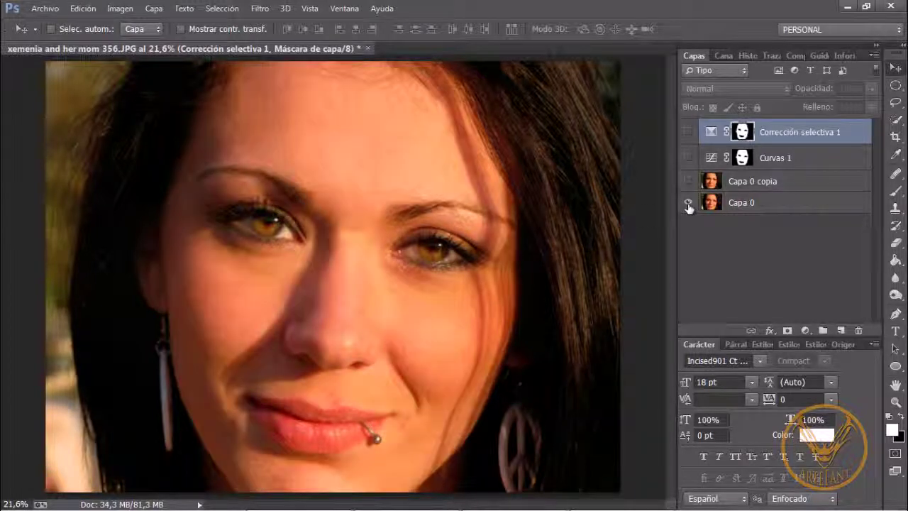
alt+click(688, 203)
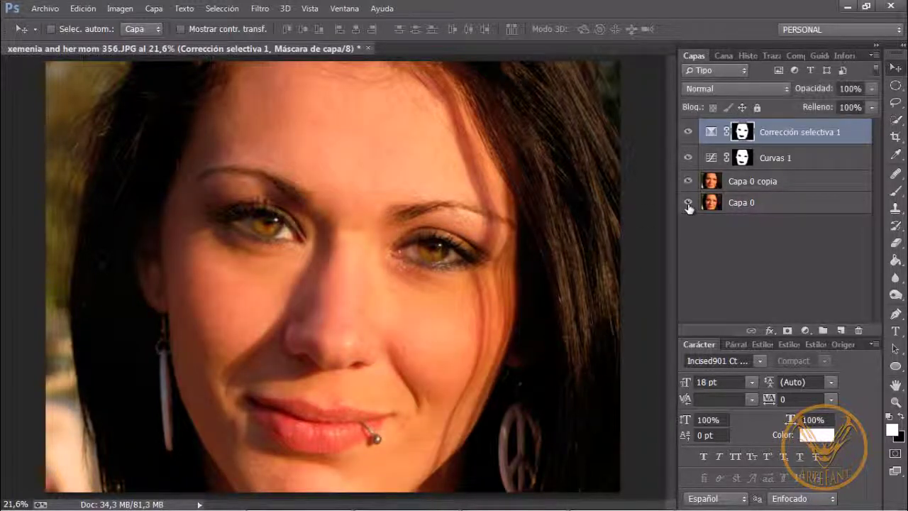